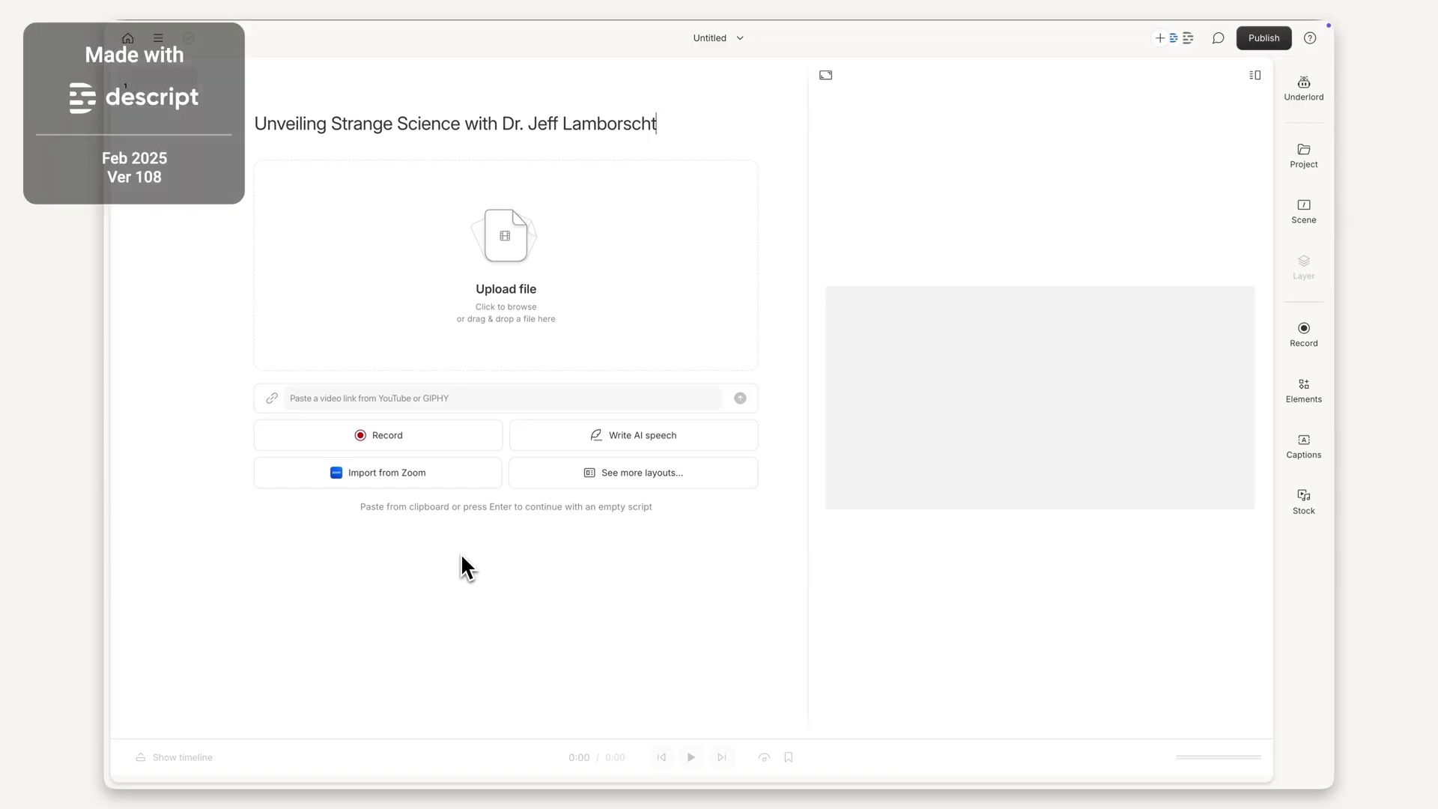
# Step: Open the recording setup, keep the built-in camera and microphone, and record into the script
pyautogui.click(479, 446)
pyautogui.click(1019, 391)
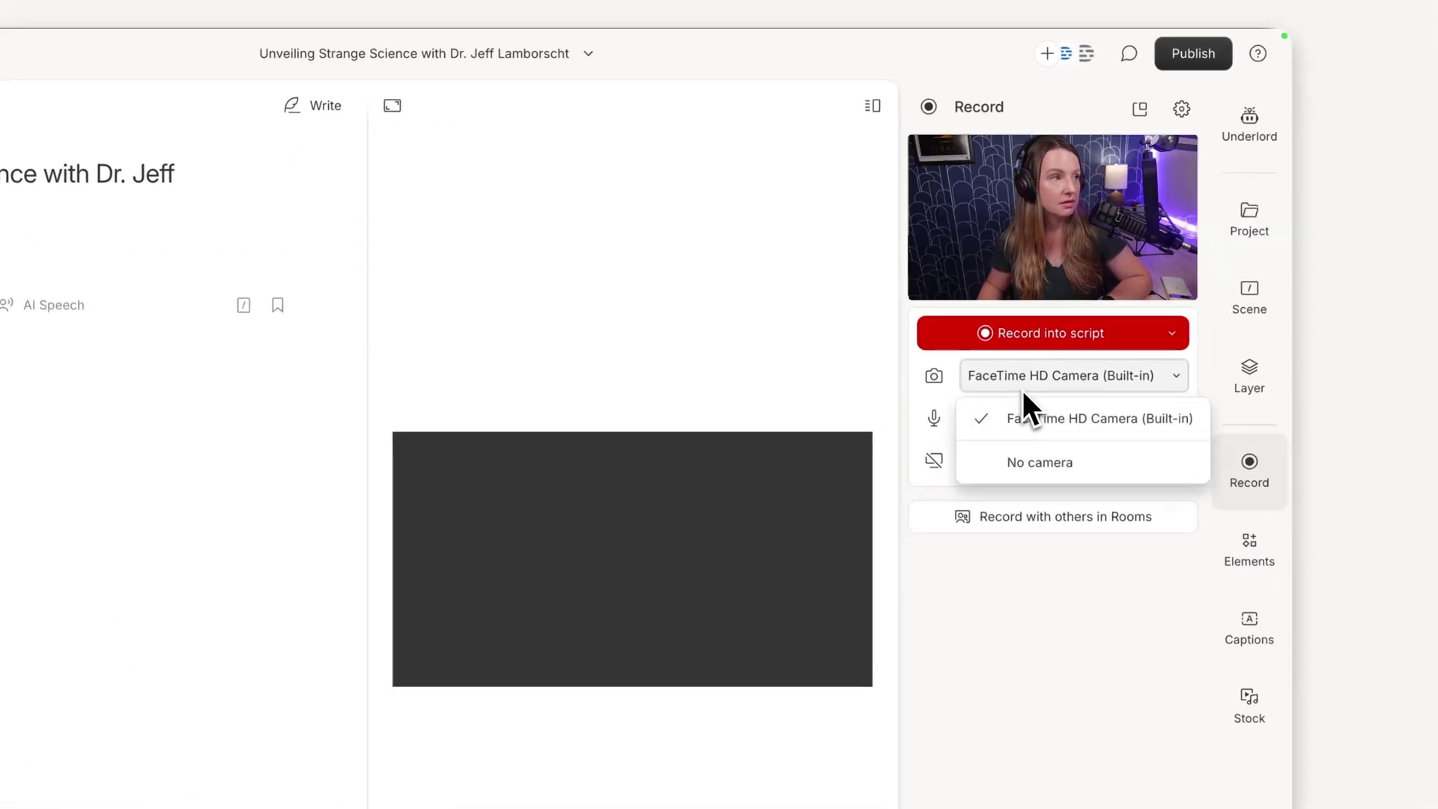
pyautogui.click(1023, 390)
pyautogui.click(1119, 428)
pyautogui.click(1128, 508)
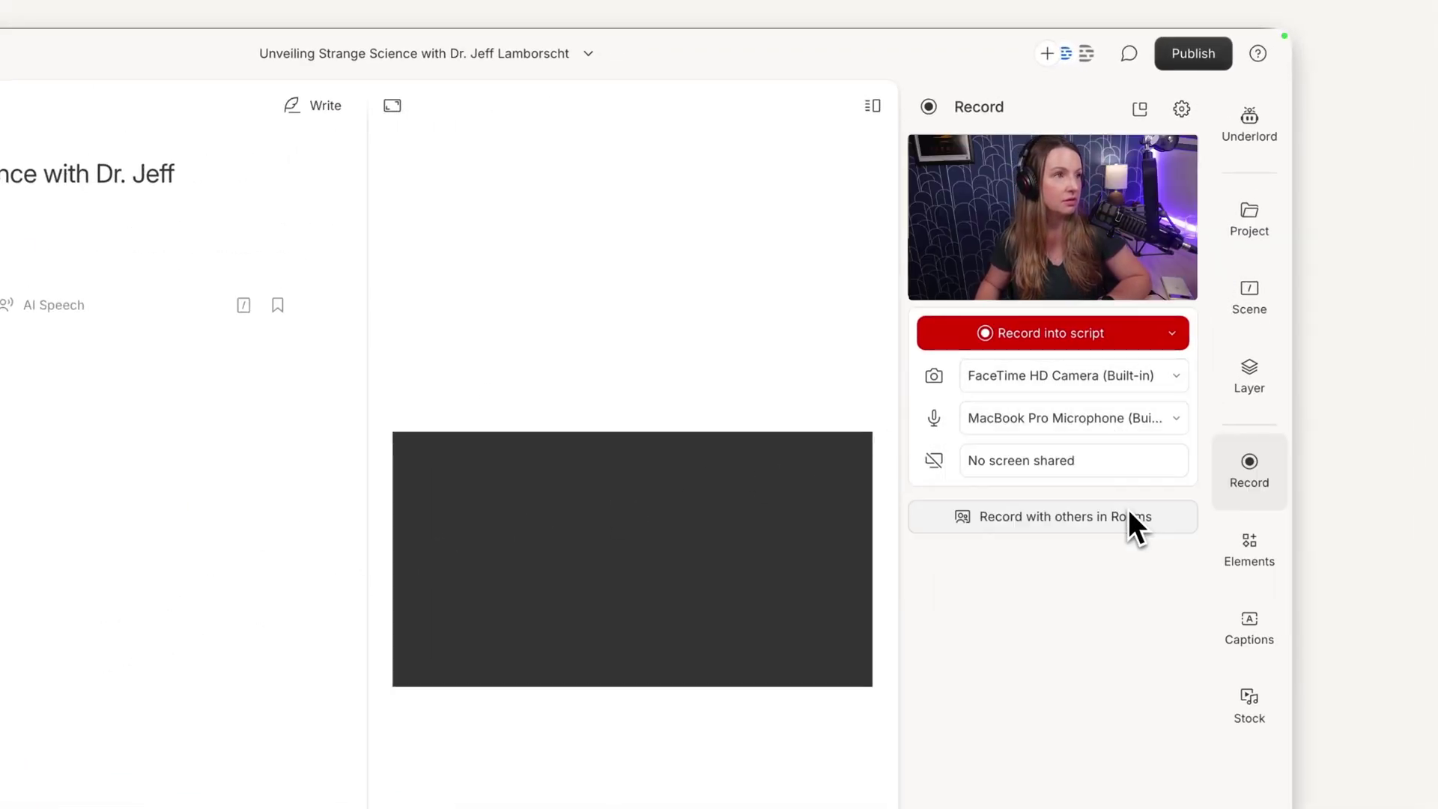
pyautogui.click(1144, 338)
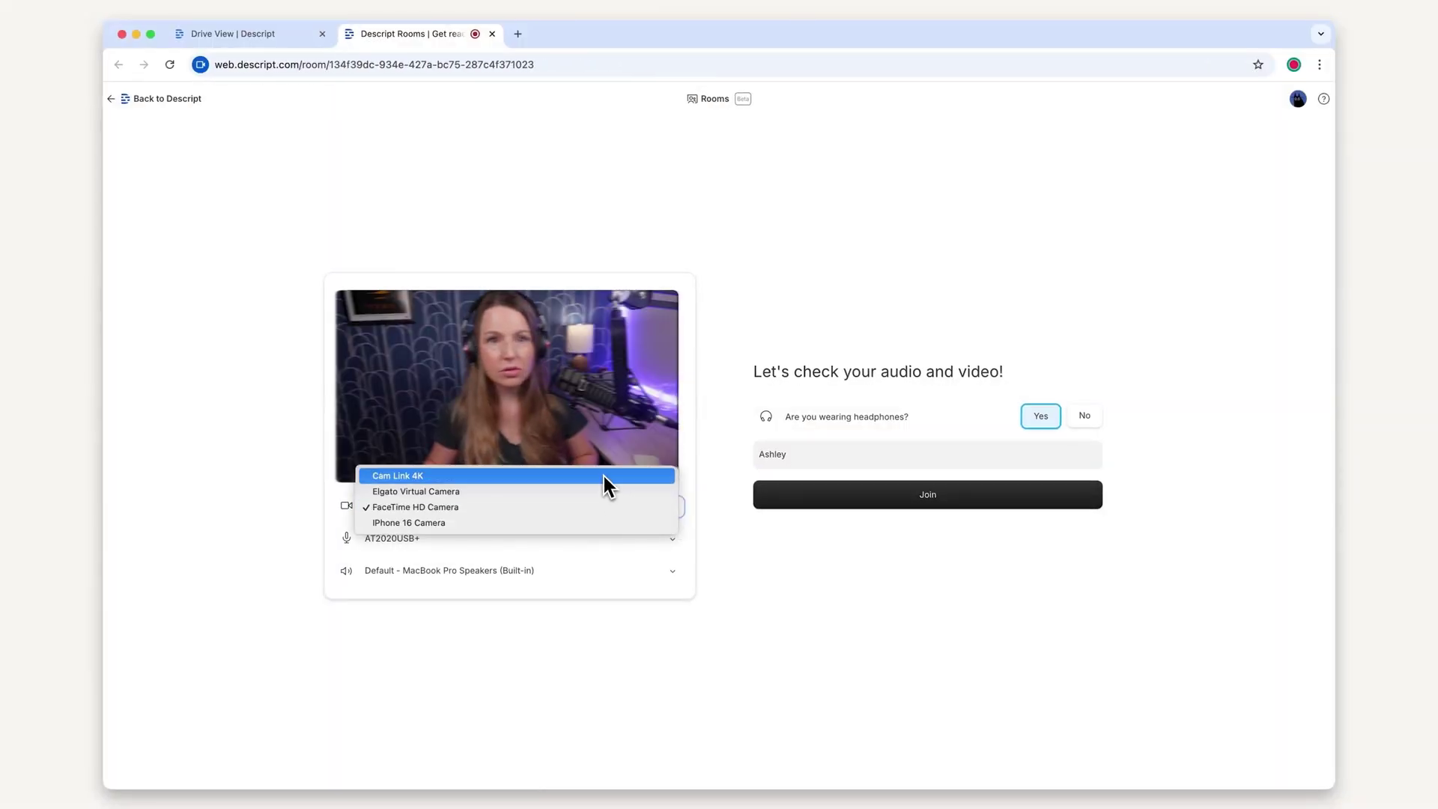
# Step: Join the Rooms call with the Cam Link 4K camera, start recording, and sign in to Zoom
pyautogui.click(604, 475)
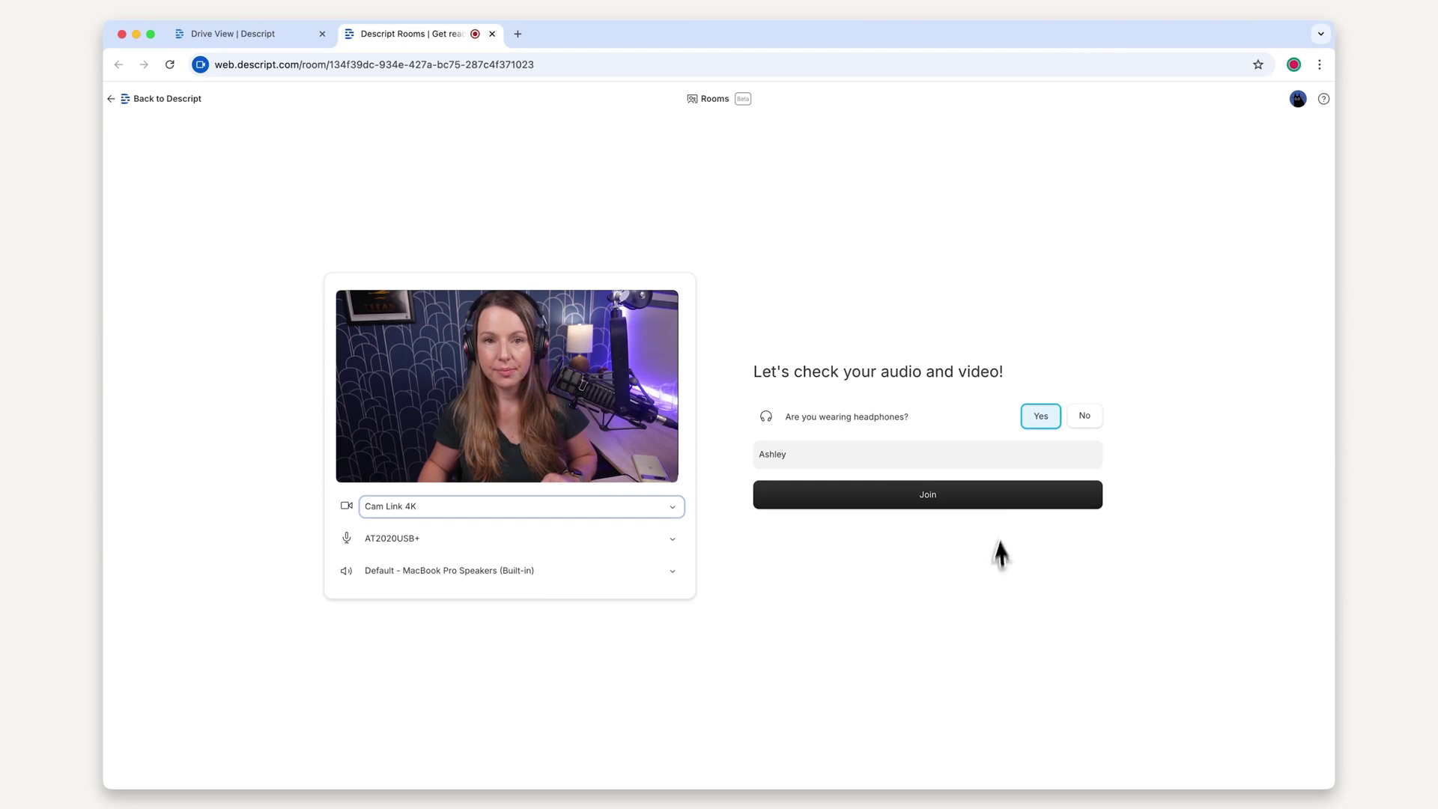
pyautogui.click(995, 501)
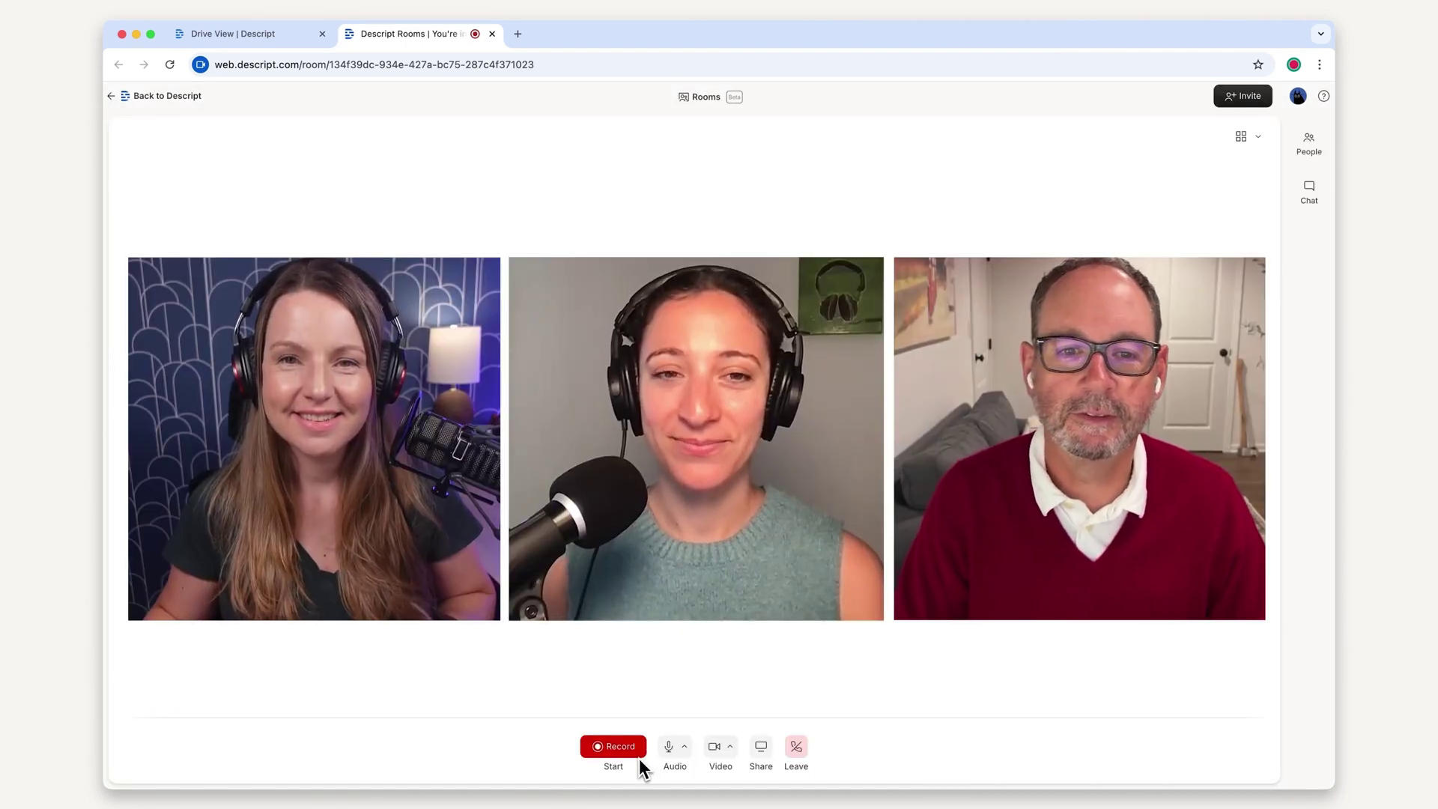
pyautogui.click(639, 755)
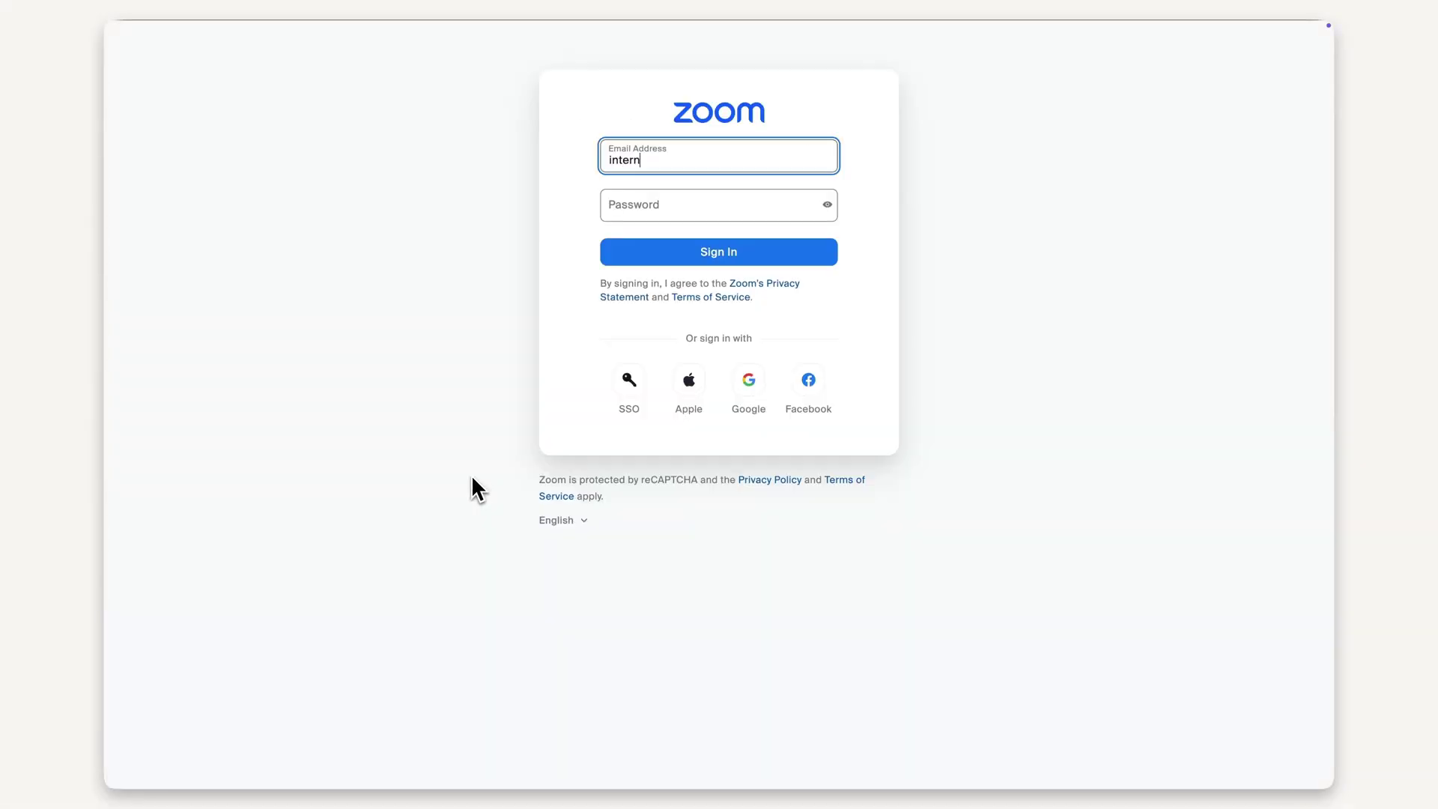
pyautogui.press('Tab')
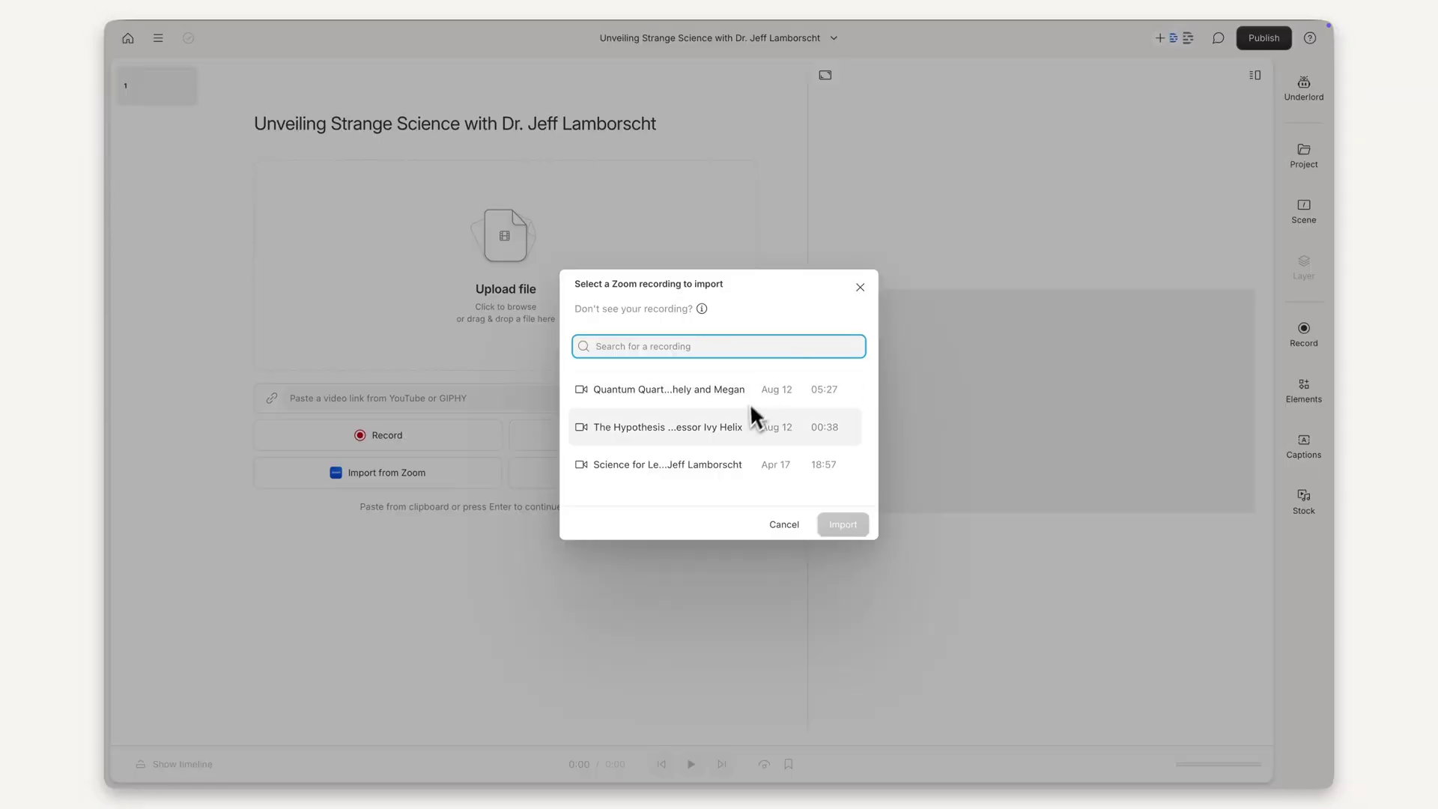
# Step: Import the Science for Leaders Zoom recording featuring the guest
pyautogui.click(722, 465)
pyautogui.click(827, 526)
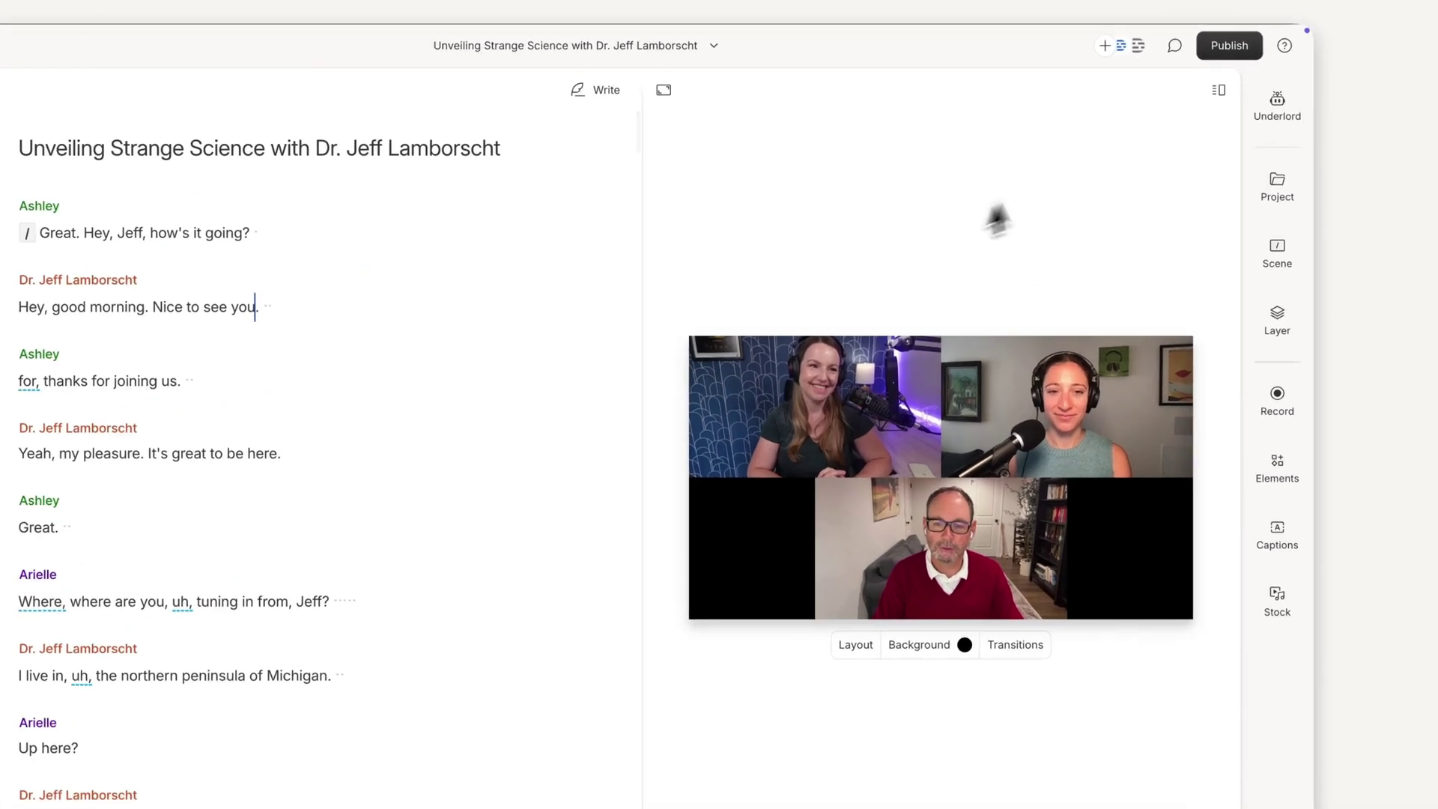
pyautogui.click(1255, 148)
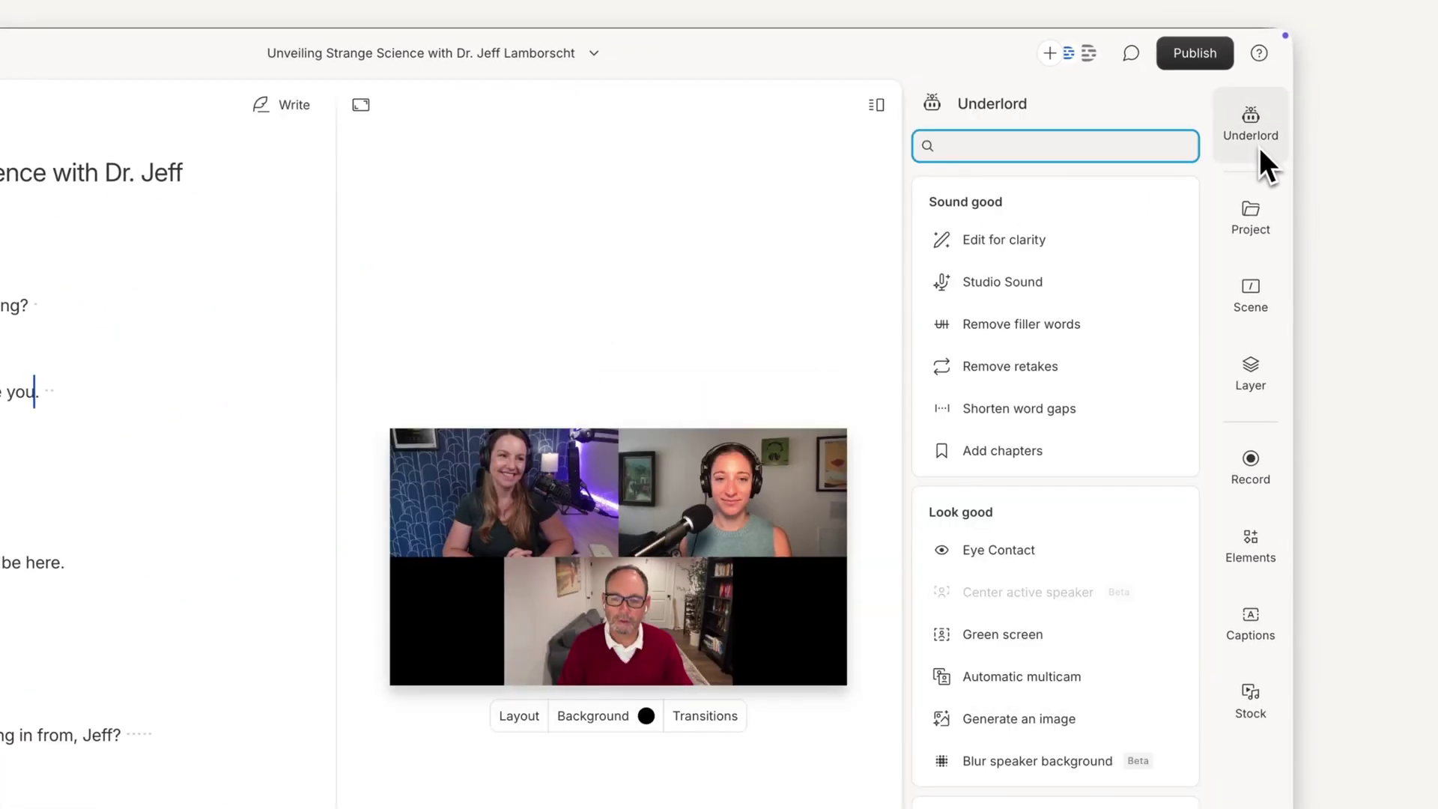
pyautogui.press('Escape')
pyautogui.press('Escape')
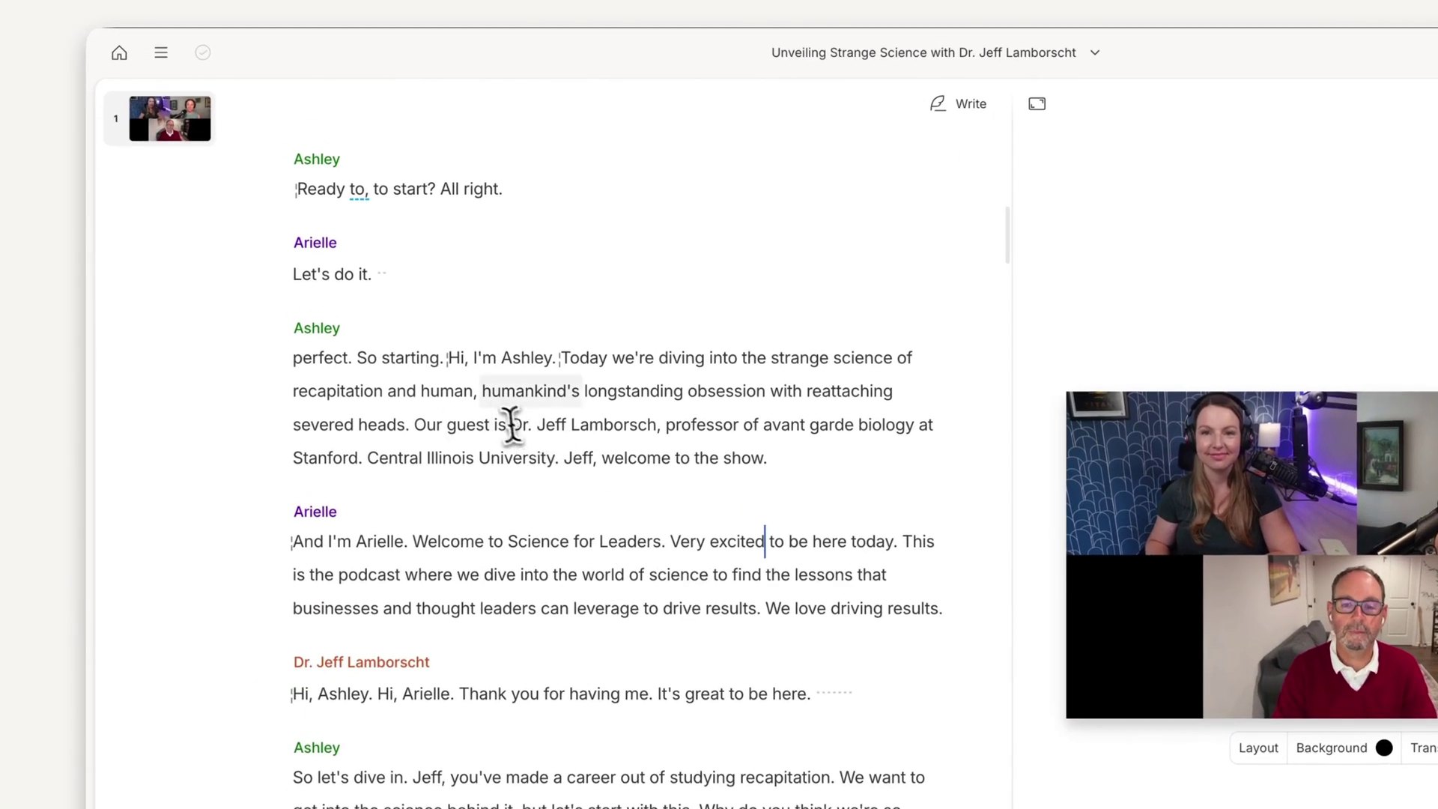
# Step: Delete the stray word 'human' and the pre-show chatter before the intro
pyautogui.moveTo(471, 397); pyautogui.dragTo(315, 116)
pyautogui.press('BackSpace')
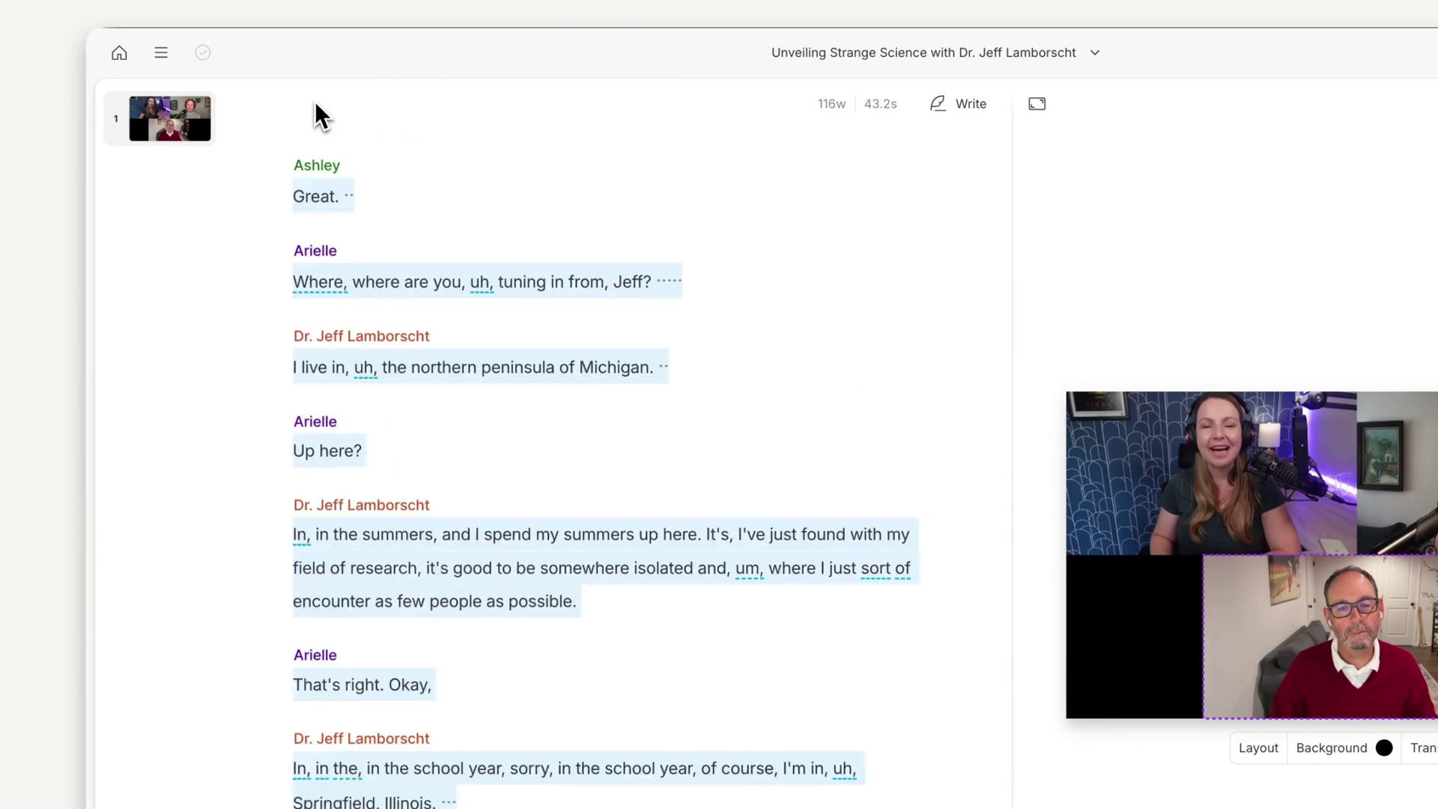
pyautogui.press('BackSpace')
# Step: Move the guest introduction paragraph to after the co-host's welcome
pyautogui.moveTo(433, 267); pyautogui.dragTo(584, 367)
pyautogui.rightClick(591, 365)
pyautogui.click(701, 496)
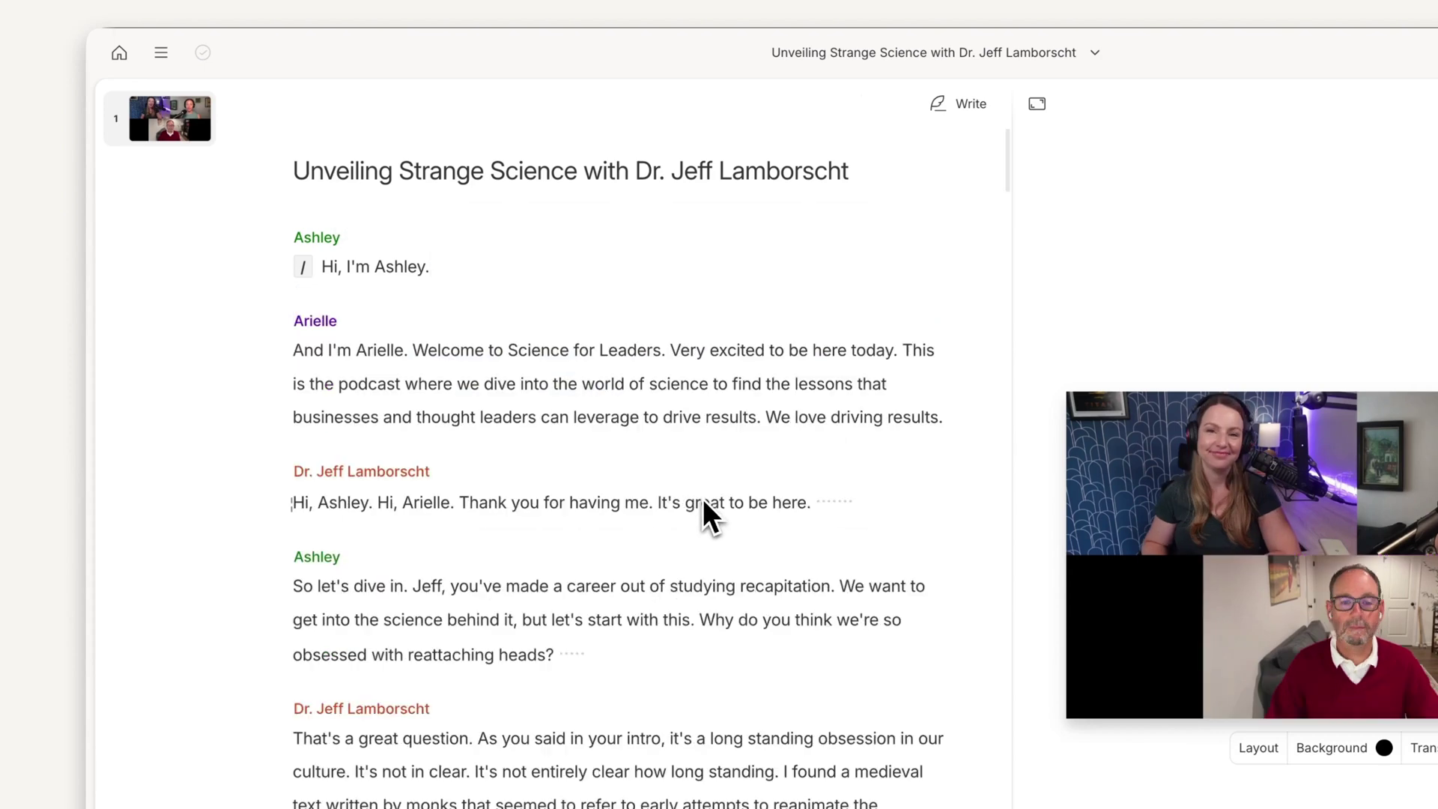
pyautogui.rightClick(942, 417)
pyautogui.click(1006, 689)
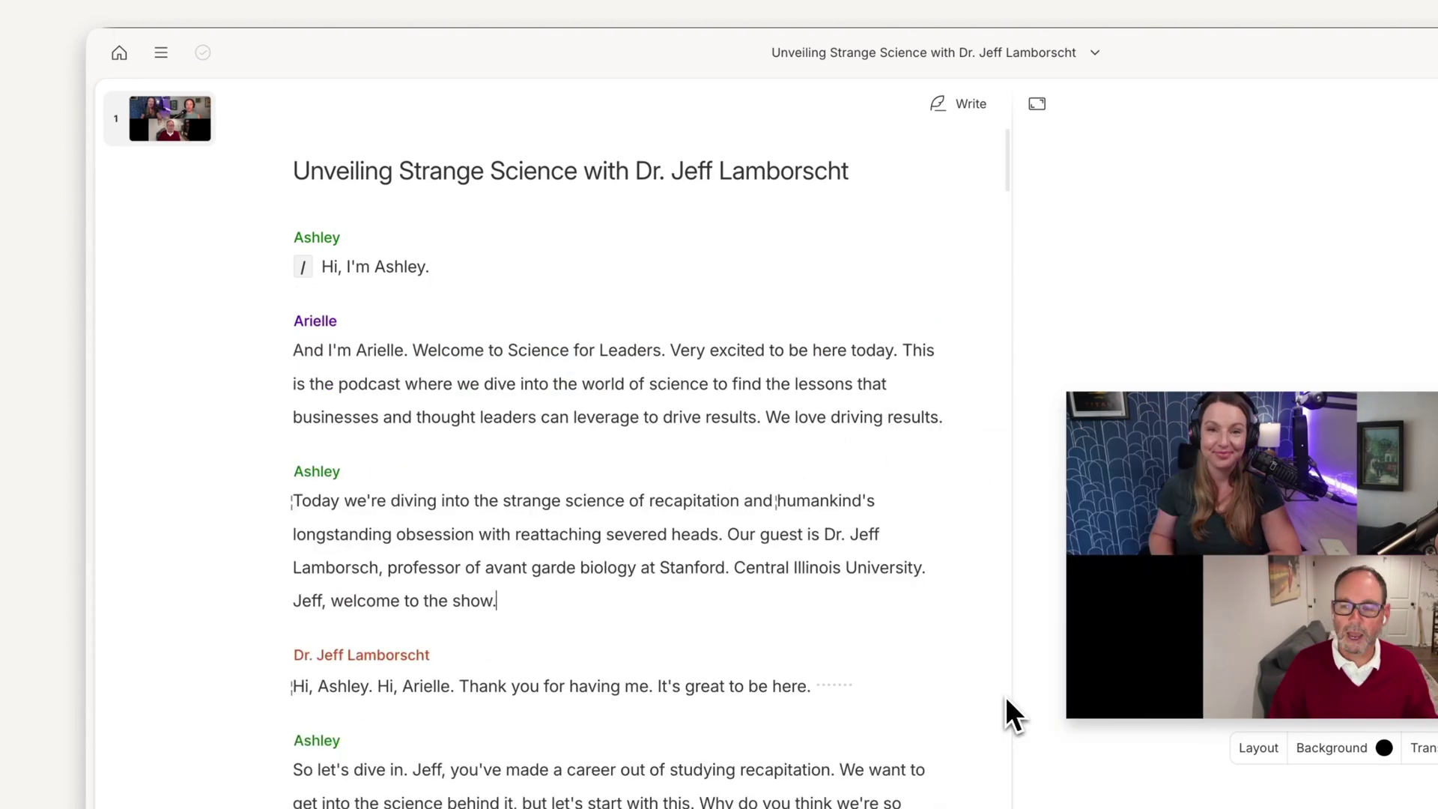
# Step: Correct the misspelled surname 'Lamborsch' to 'Lamborscht' in the transcript
pyautogui.doubleClick(355, 570)
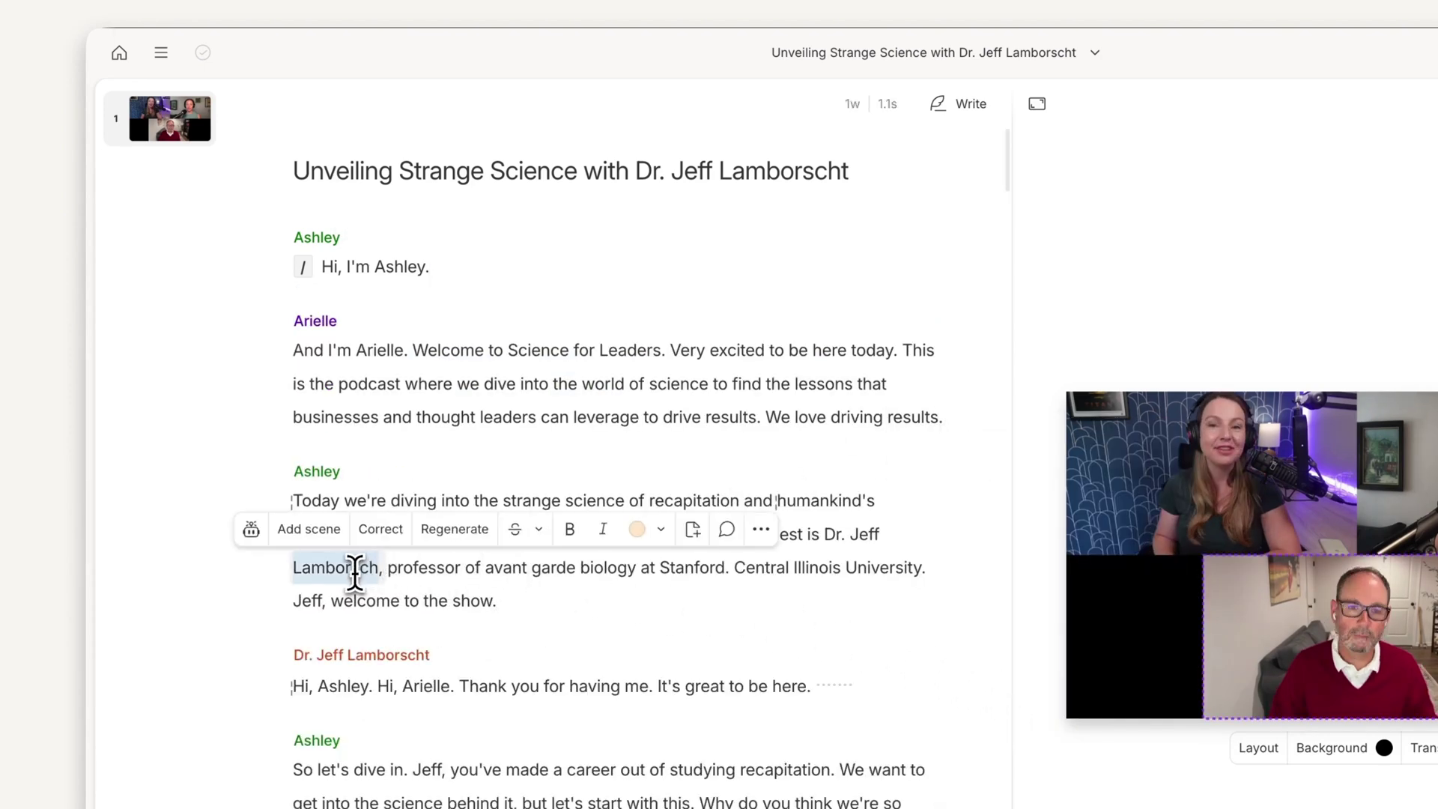
pyautogui.click(380, 529)
pyautogui.write('Lambor')
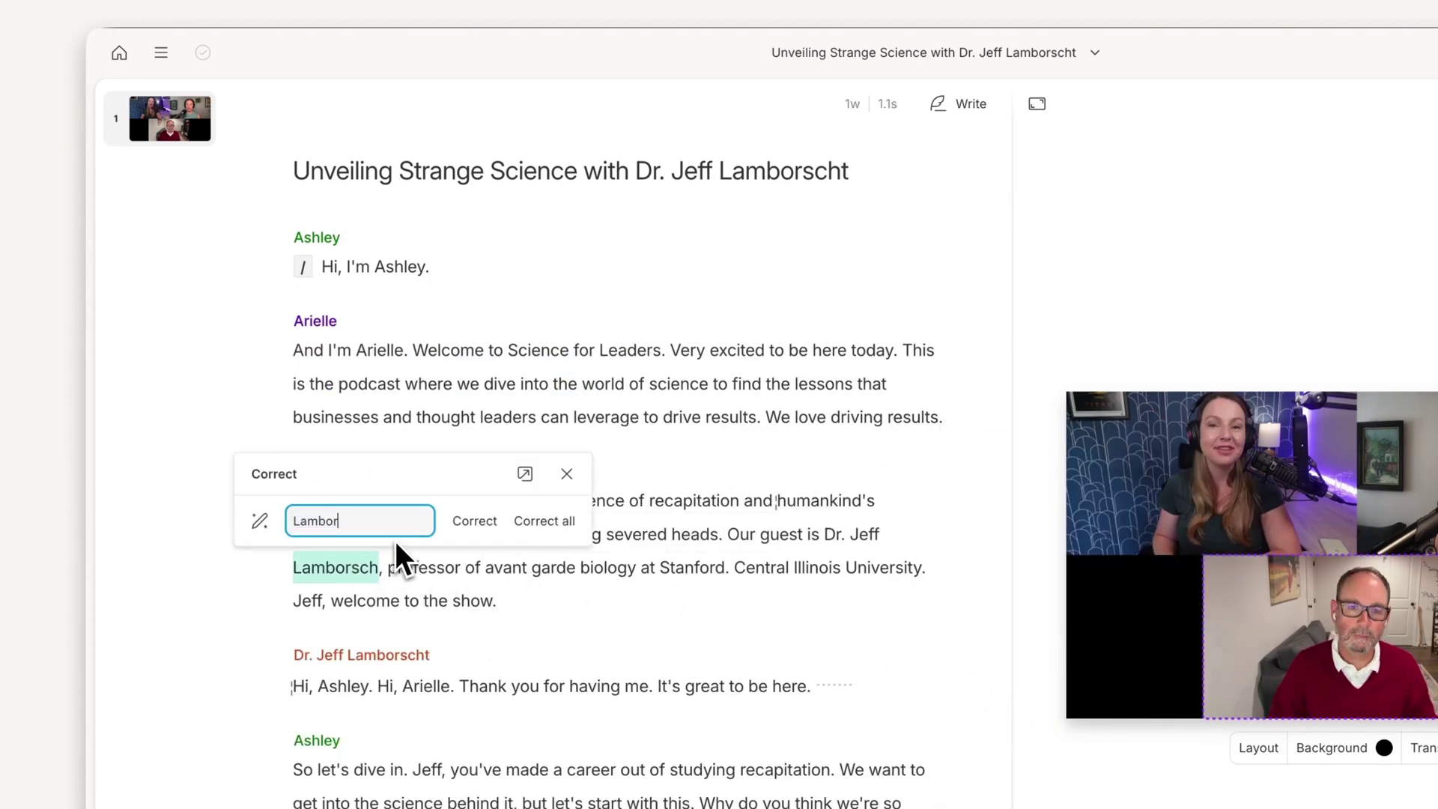
pyautogui.write('scht')
pyautogui.click(472, 525)
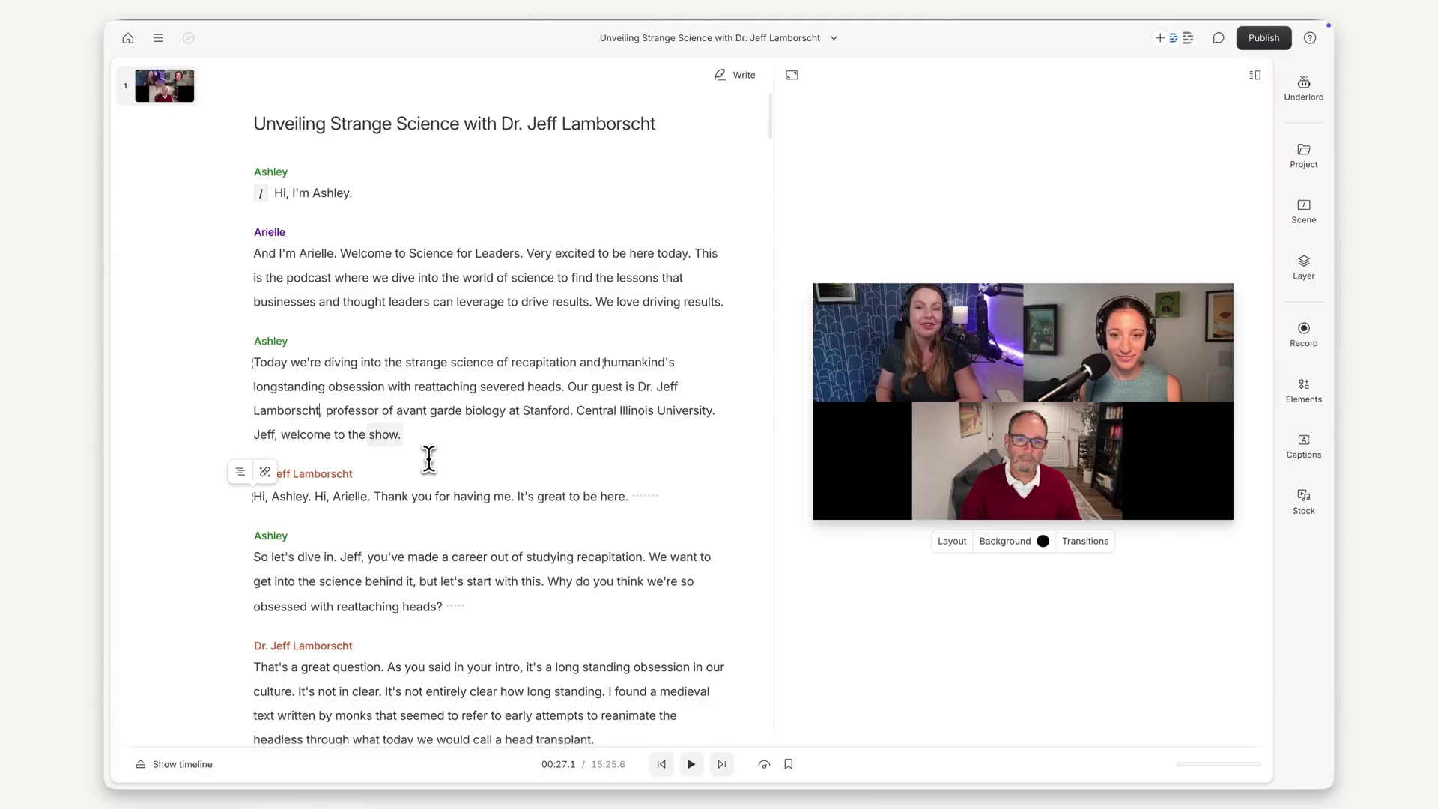
# Step: Cut 'As you said in your intro,', the off-topic aside, and 'Right. And if you think about it,'
pyautogui.scroll(-3, 534, 635)
pyautogui.moveTo(476, 686); pyautogui.dragTo(733, 684)
pyautogui.press('BackSpace')
pyautogui.scroll(-5, 474, 532)
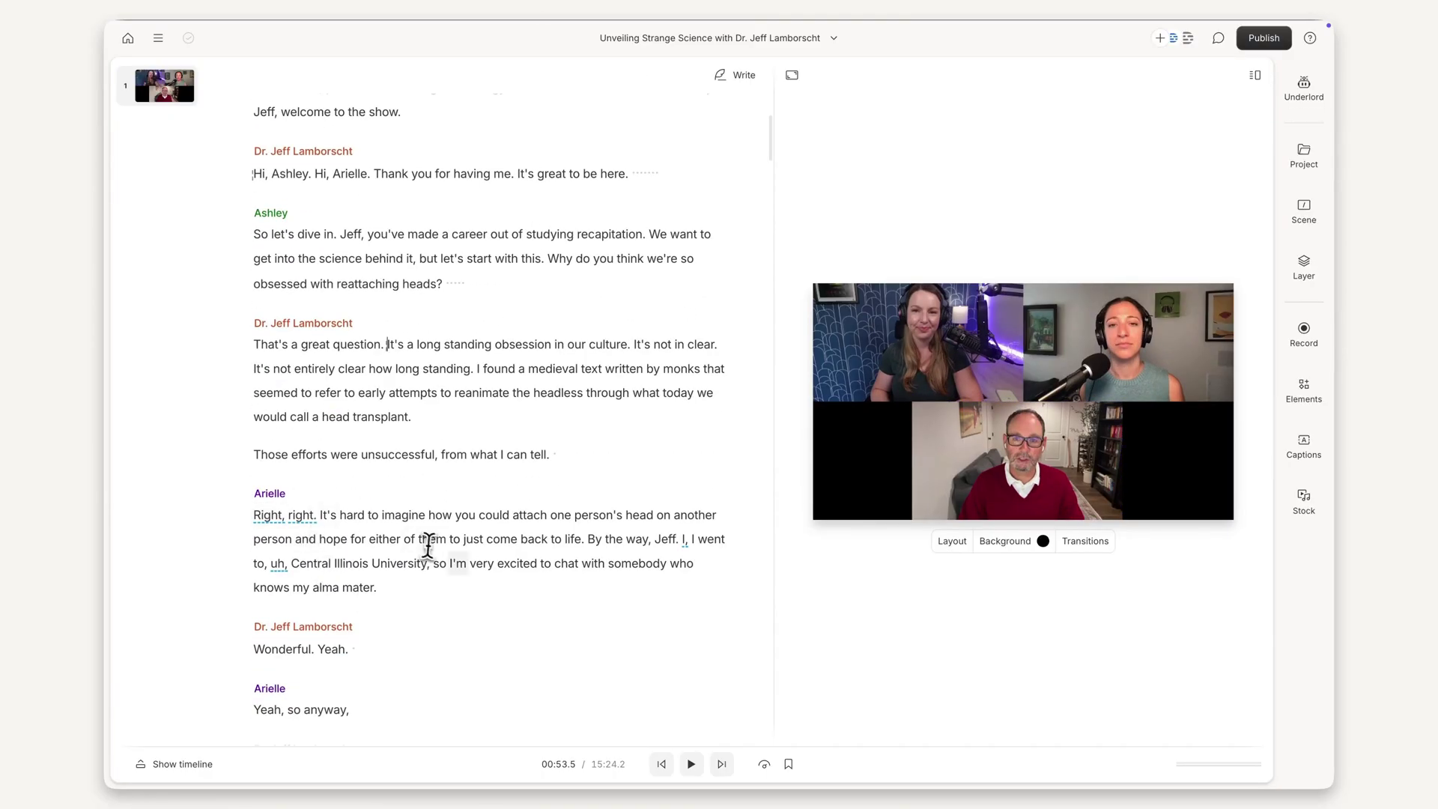
pyautogui.moveTo(411, 656); pyautogui.dragTo(585, 328)
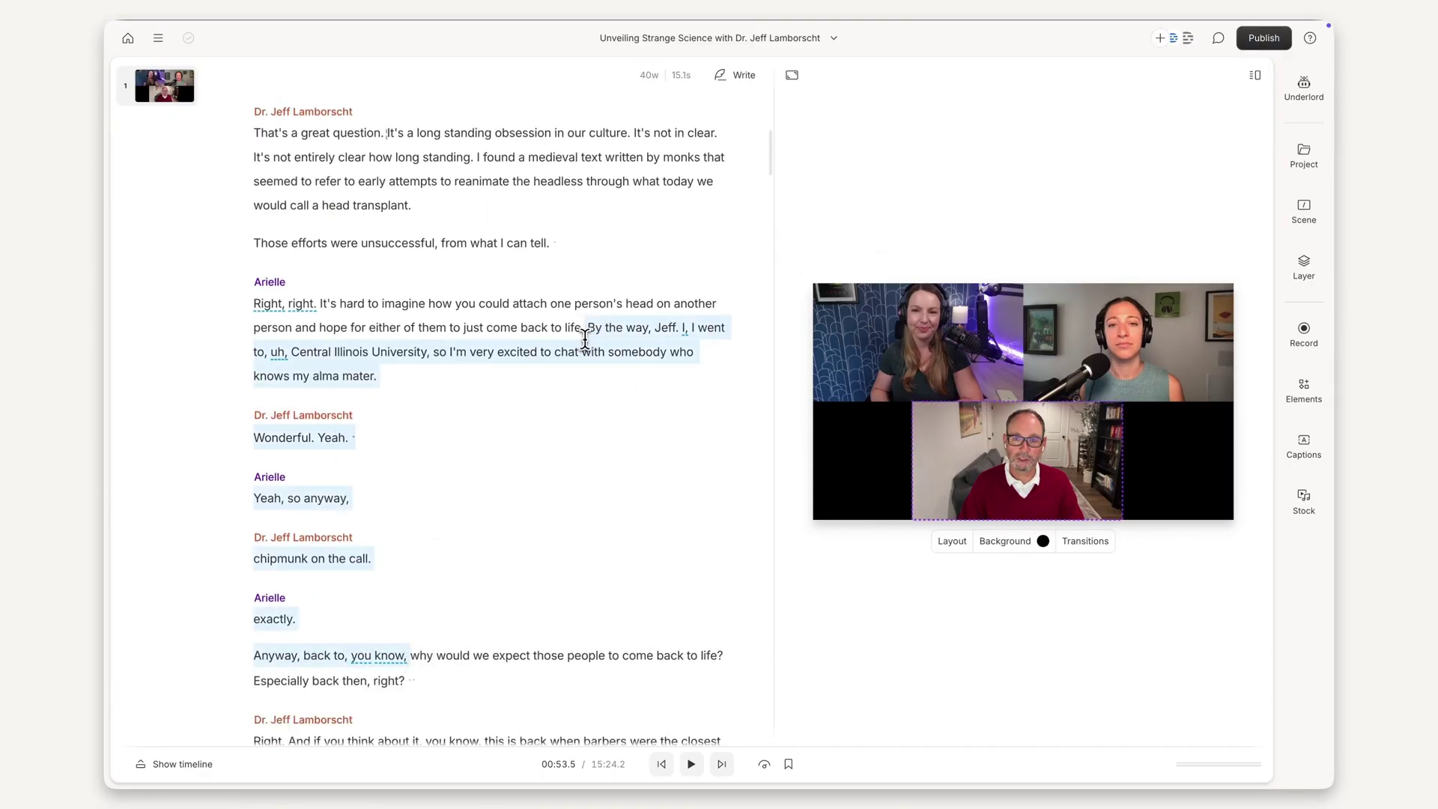
pyautogui.press('BackSpace')
pyautogui.moveTo(432, 417); pyautogui.dragTo(247, 414)
pyautogui.press('BackSpace')
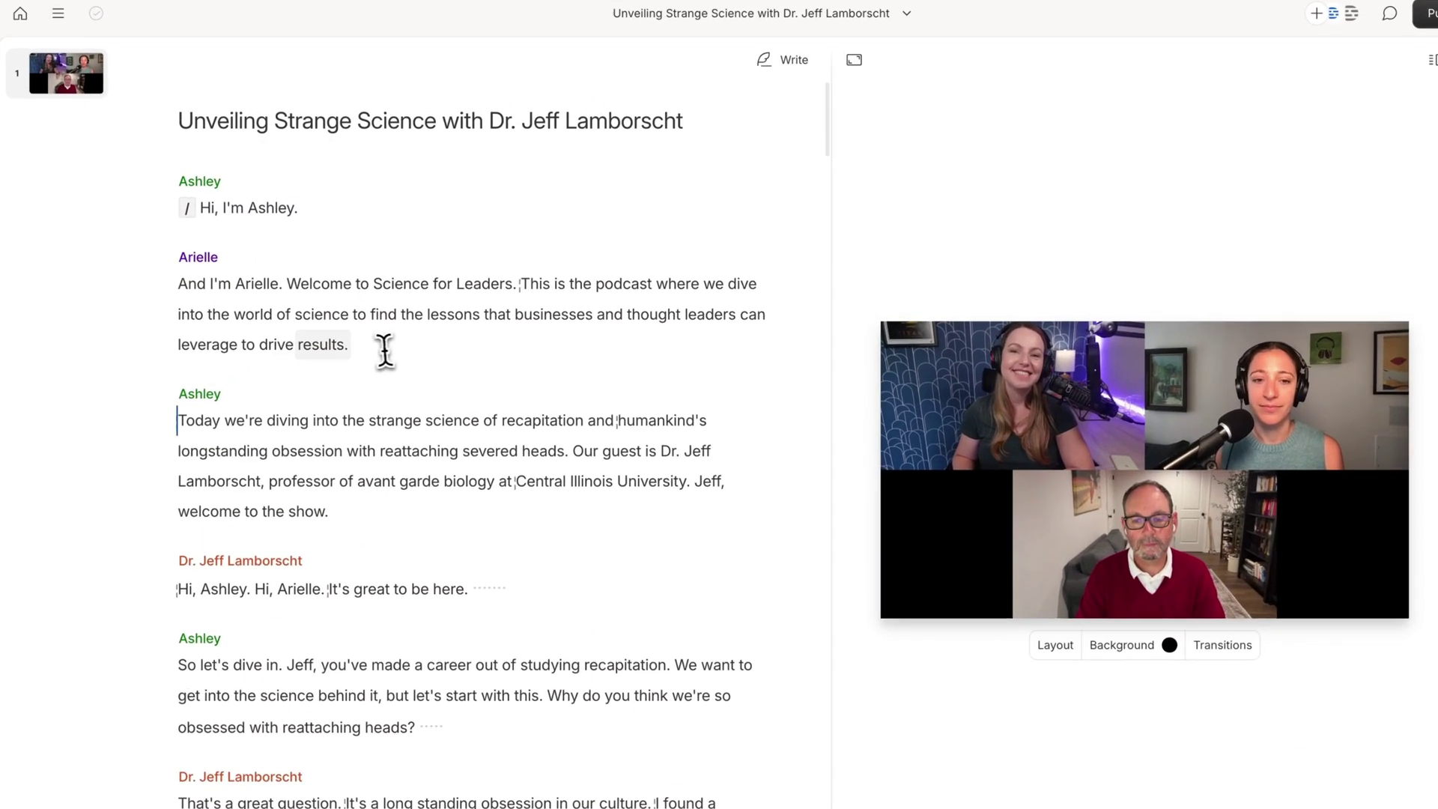
pyautogui.moveTo(397, 303); pyautogui.dragTo(201, 215)
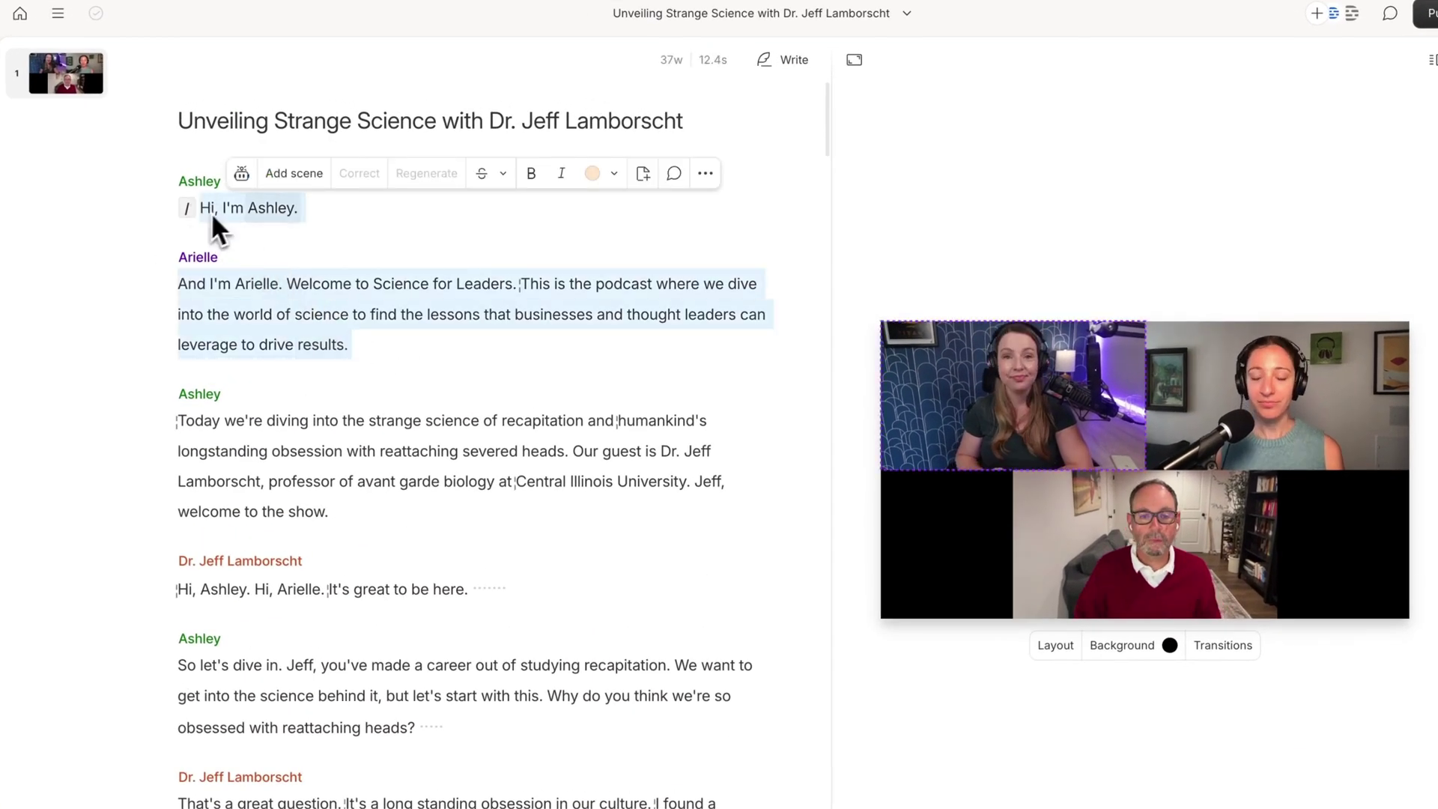
# Step: Turn the selected greetings into a new scene with the Borders Two Camera layout, then browse layout packs
pyautogui.click(312, 180)
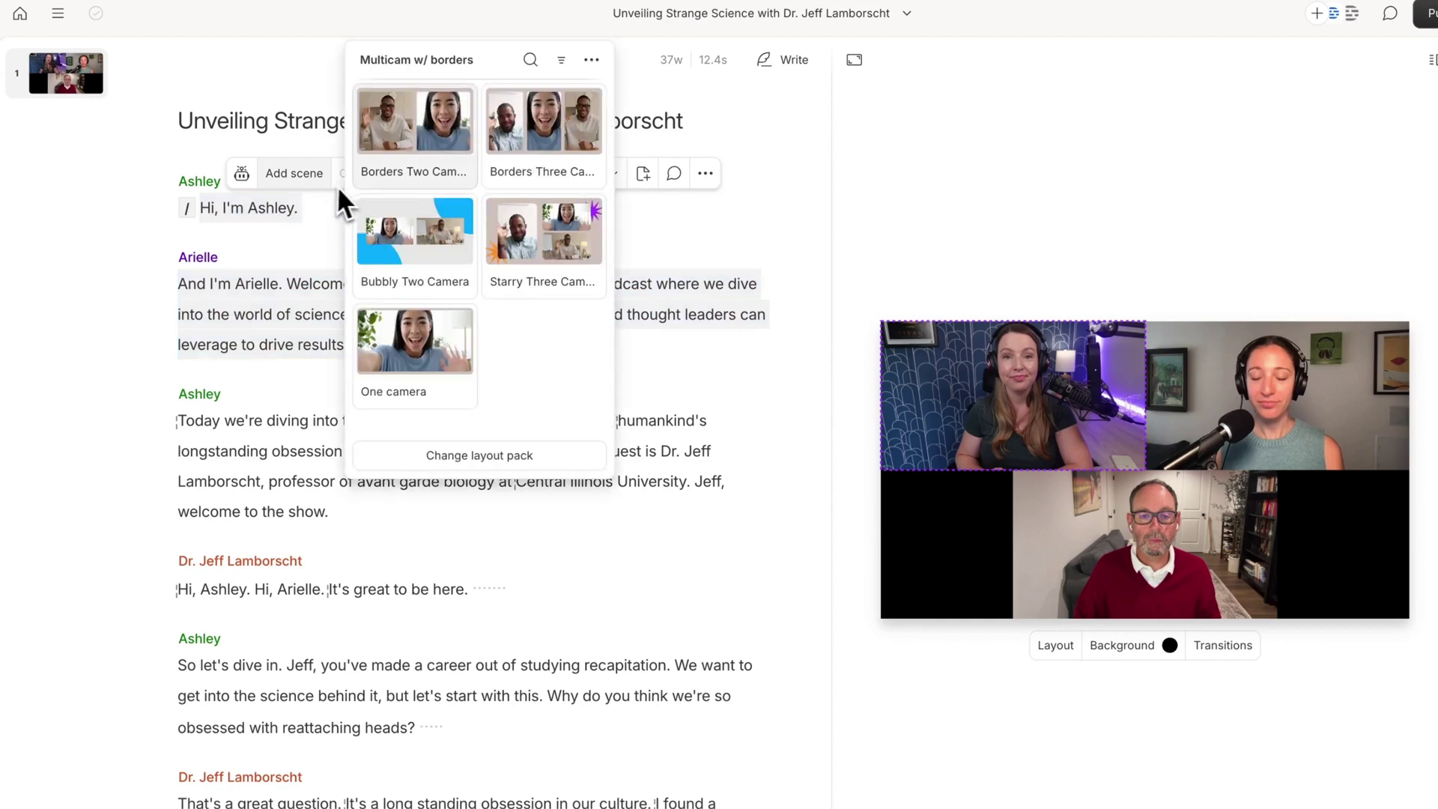
pyautogui.click(394, 185)
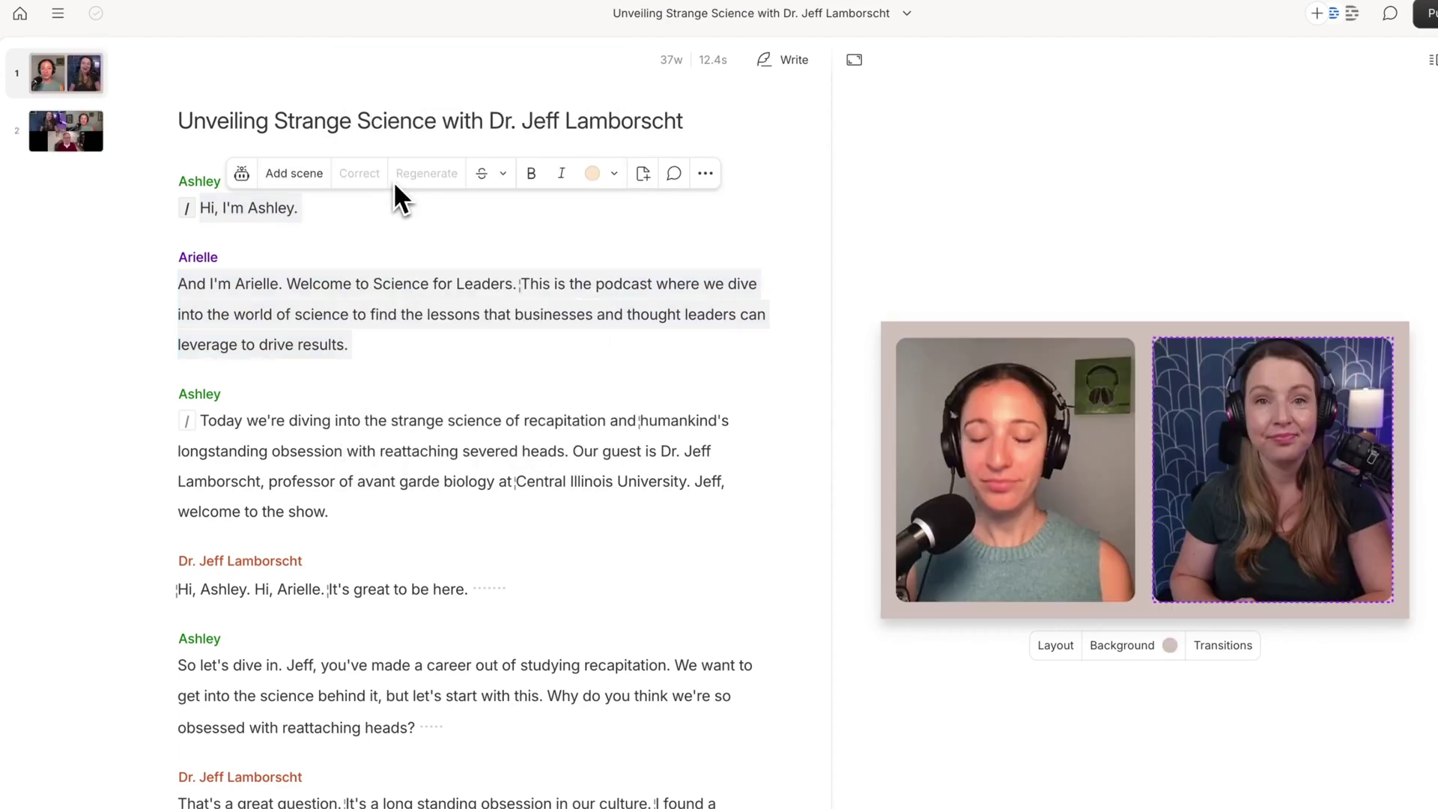
pyautogui.click(259, 214)
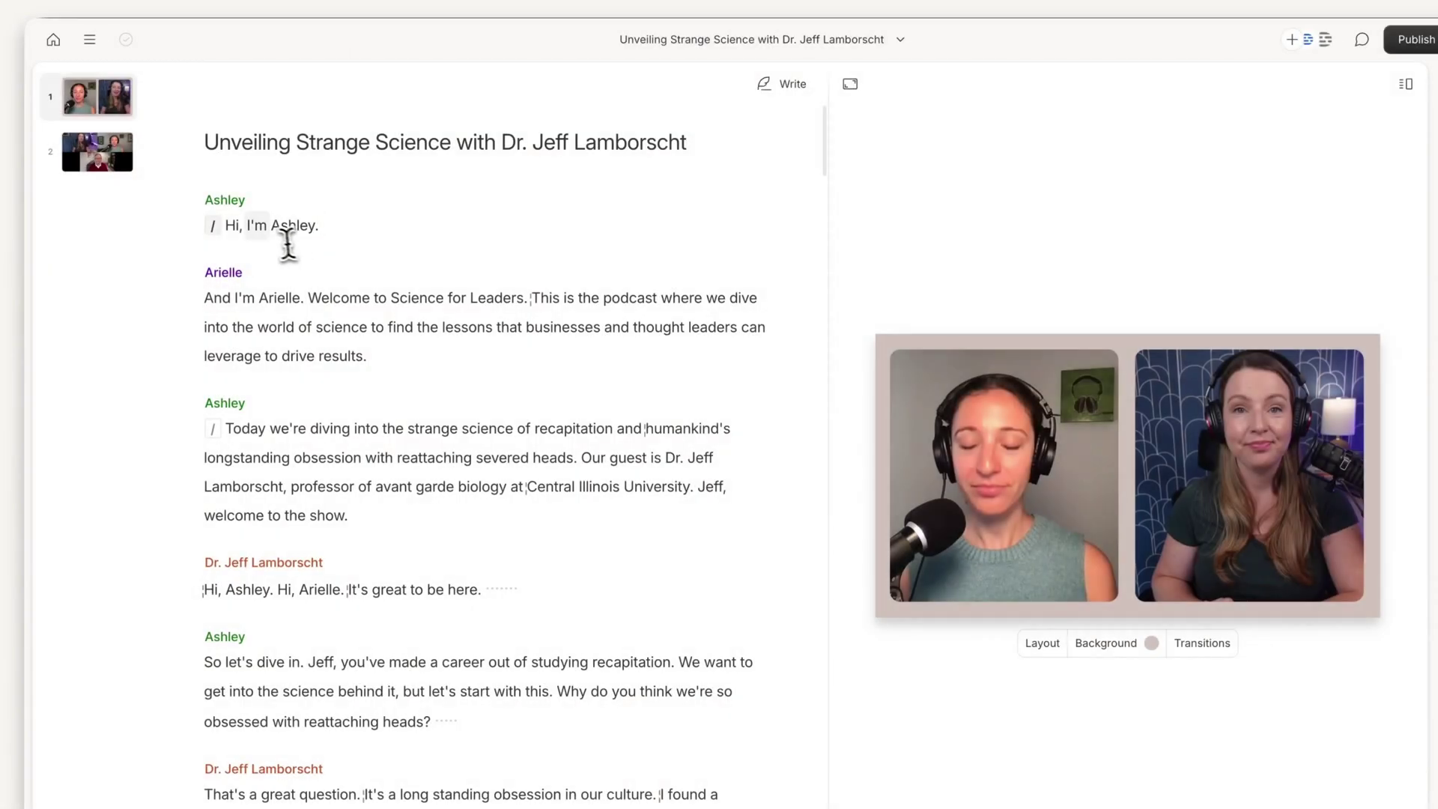
pyautogui.click(214, 227)
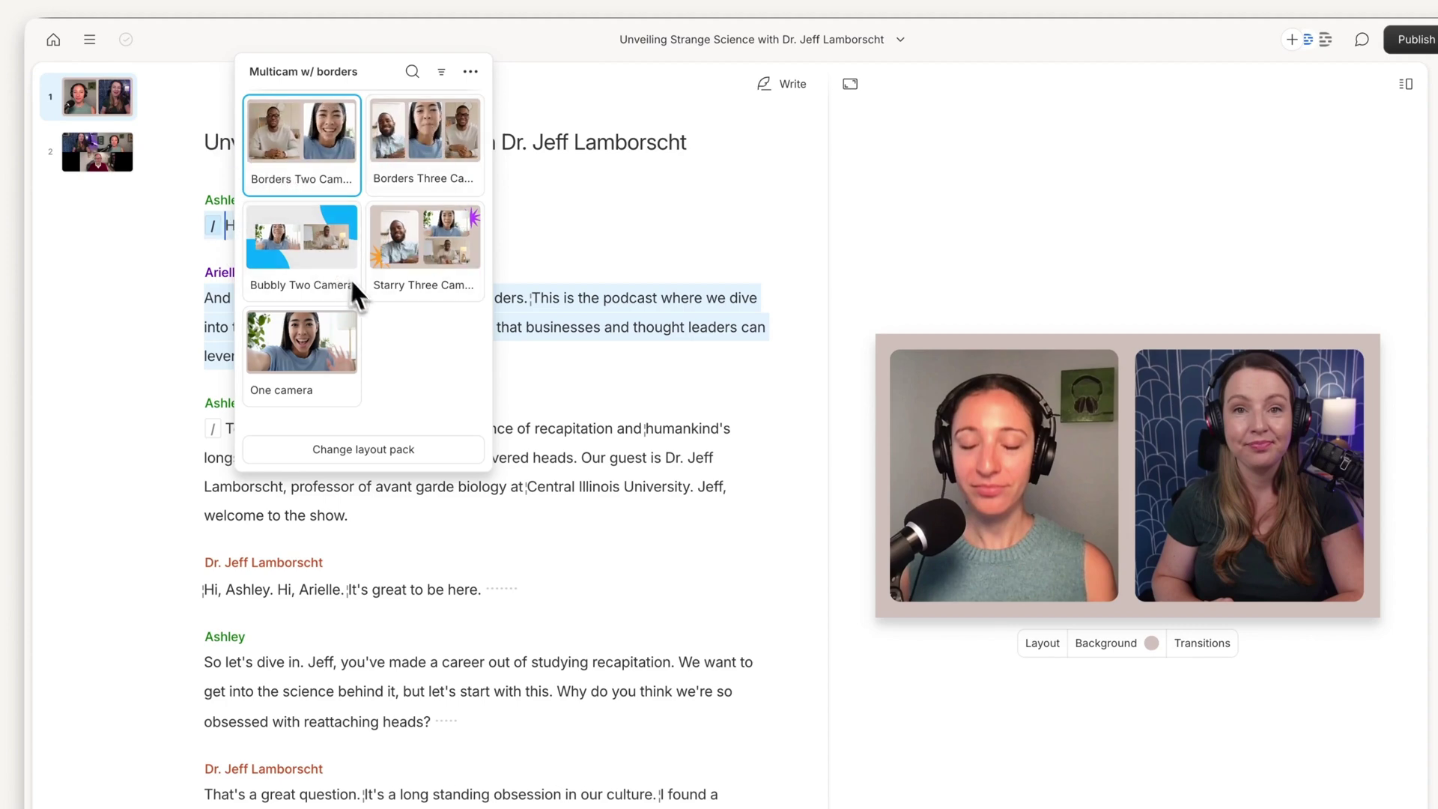
pyautogui.click(439, 453)
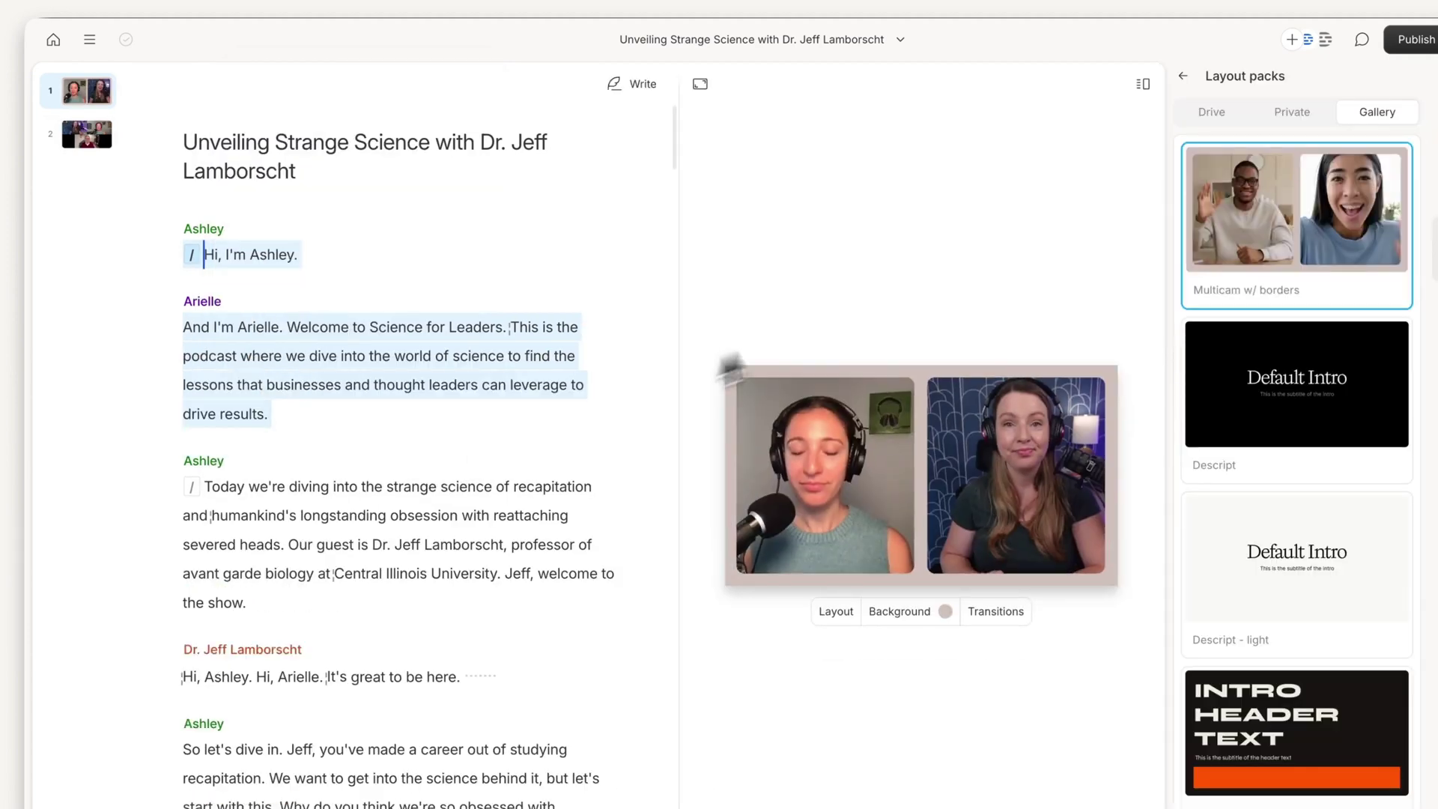
# Step: Browse the layout pack gallery and keep the Multicam w/ borders pack
pyautogui.moveTo(1297, 247)
pyautogui.scroll(-1, 1297, 227)
pyautogui.scroll(-10, 1297, 227)
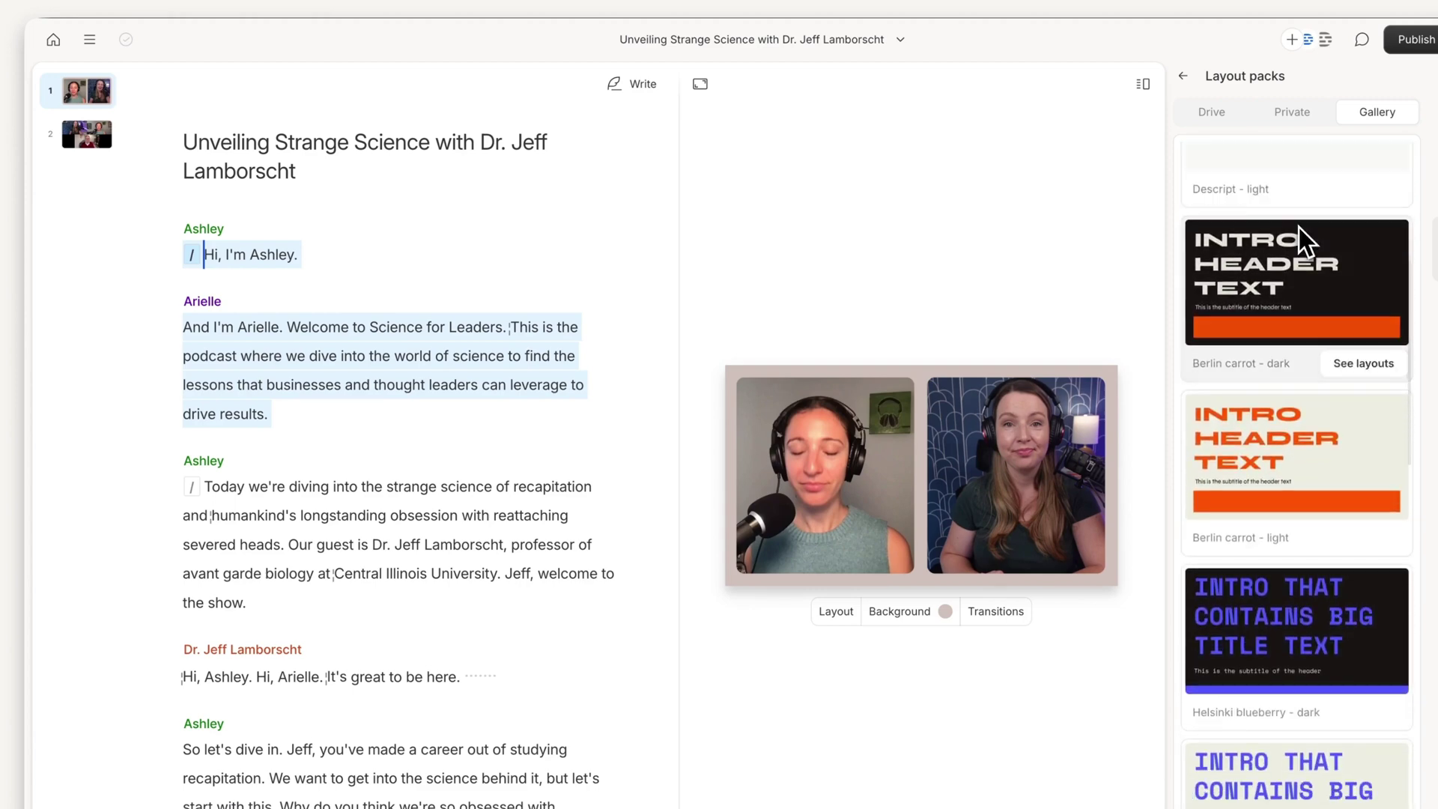
pyautogui.scroll(-2, 1297, 224)
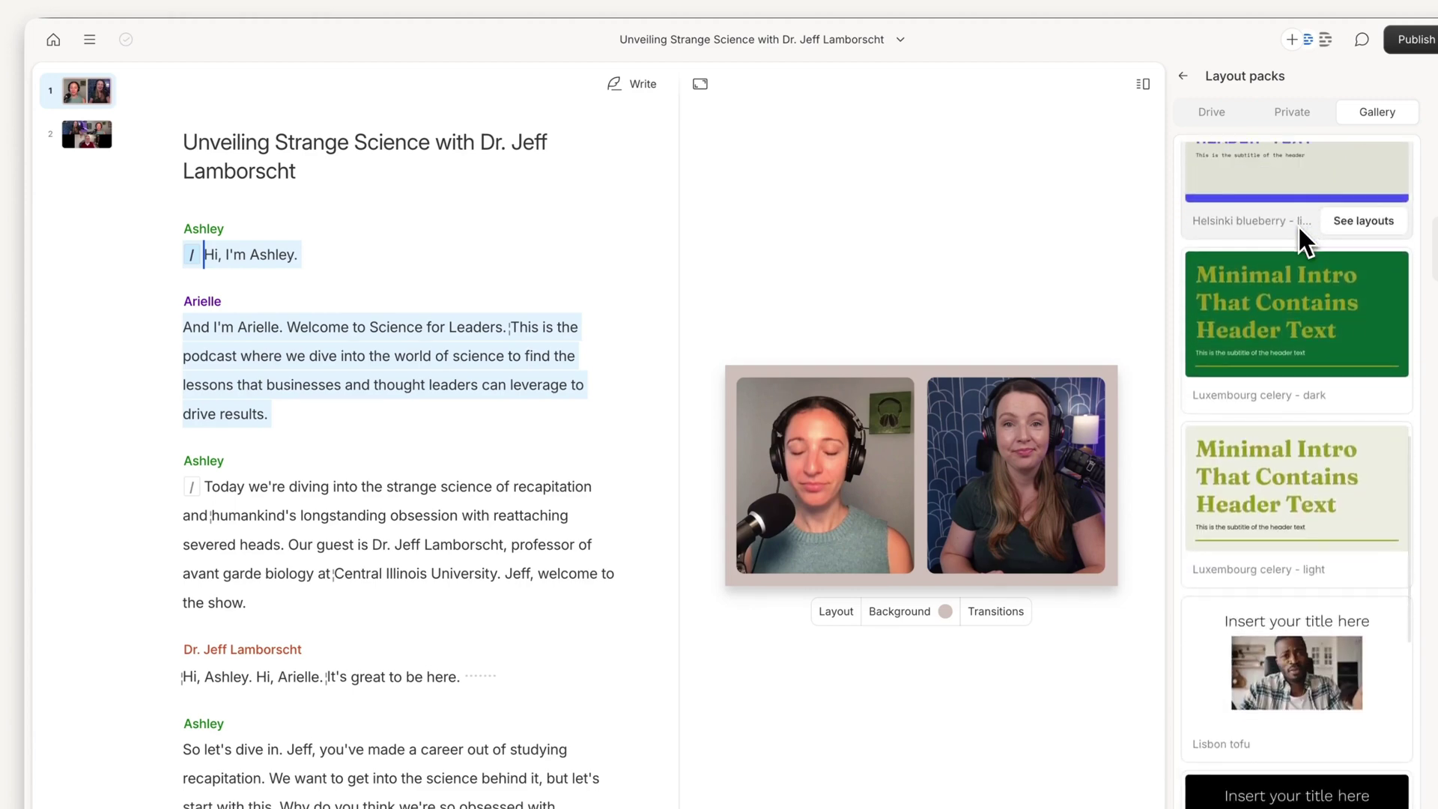
pyautogui.scroll(8, 1298, 223)
pyautogui.scroll(6, 1298, 247)
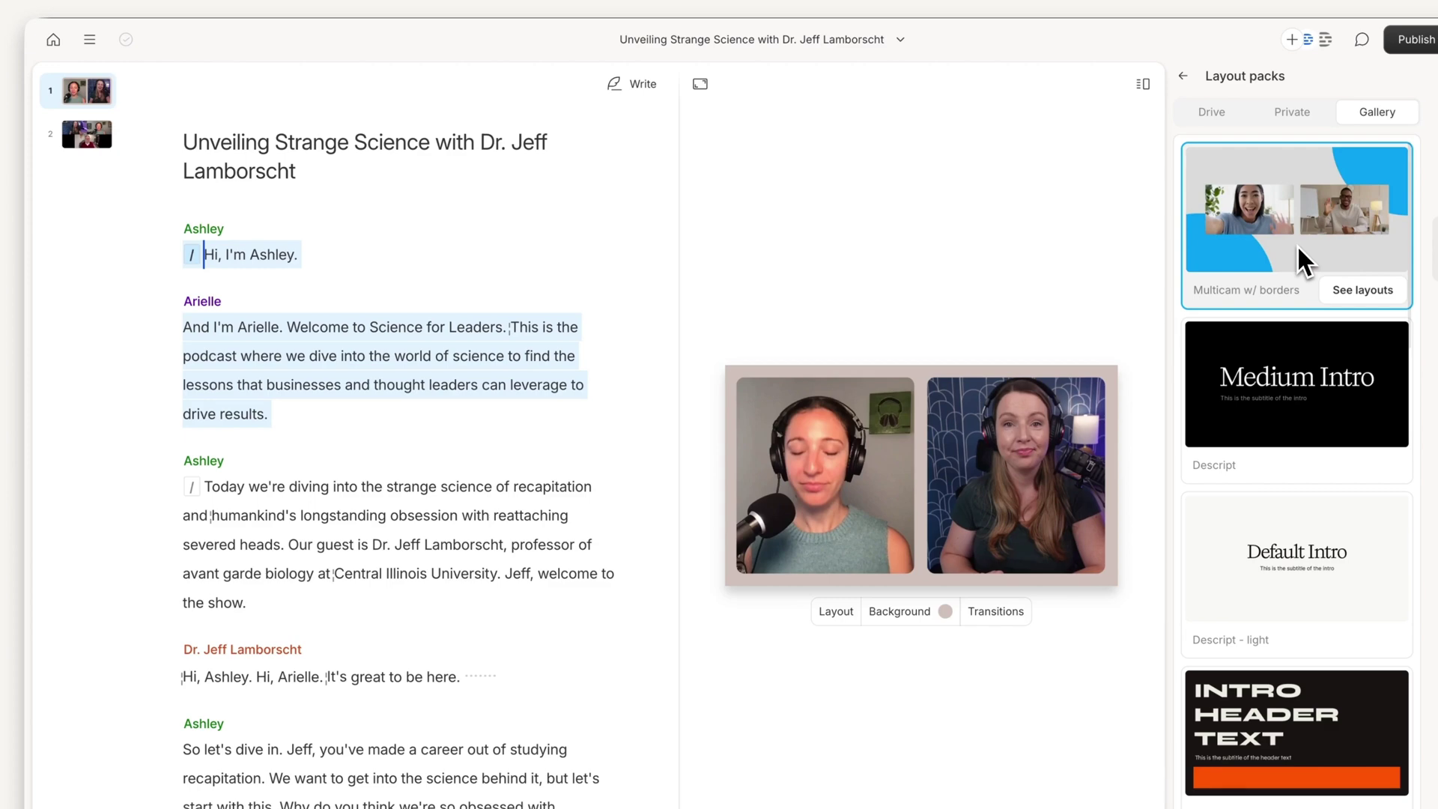
pyautogui.click(1298, 247)
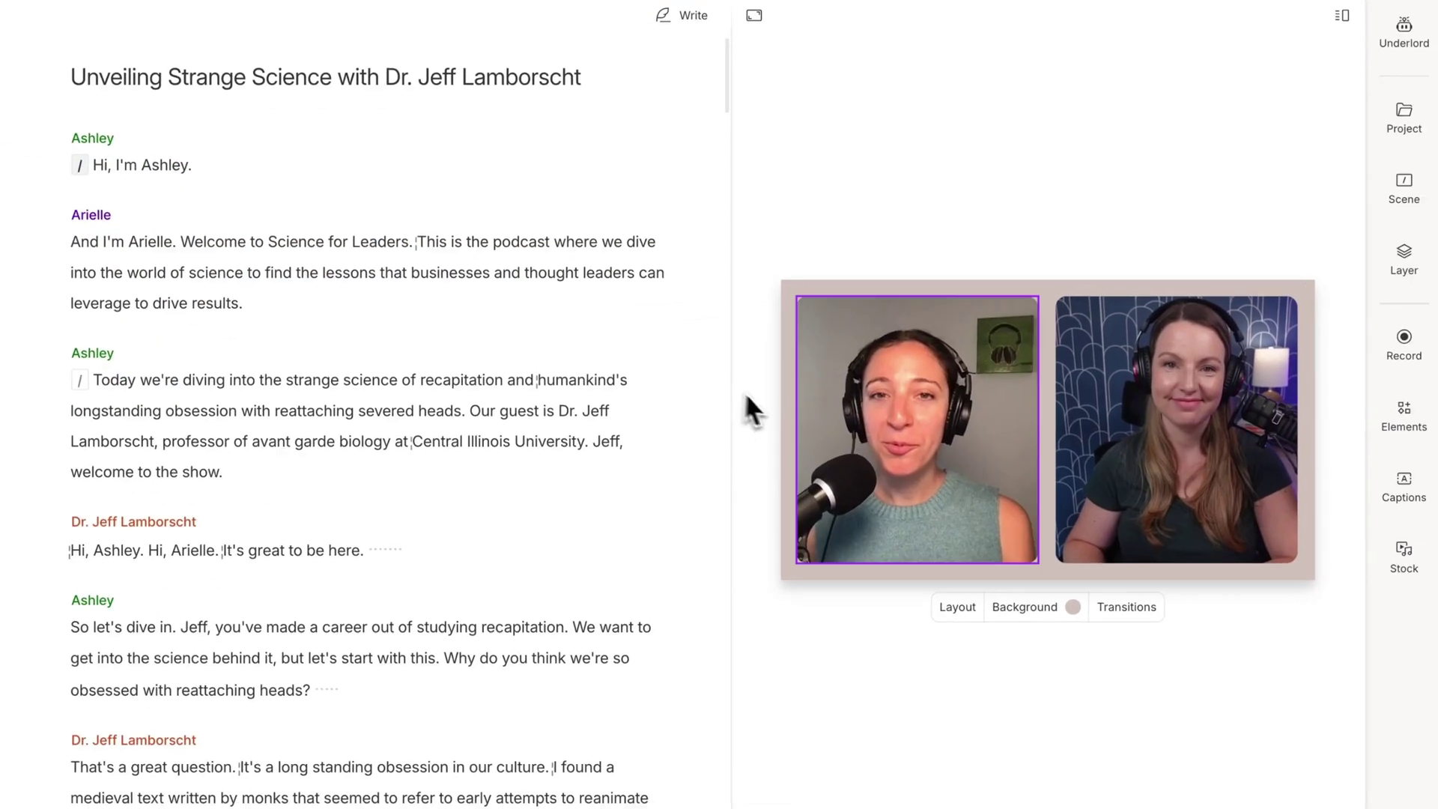
# Step: Swap the two camera sources in the opening scene
pyautogui.rightClick(999, 445)
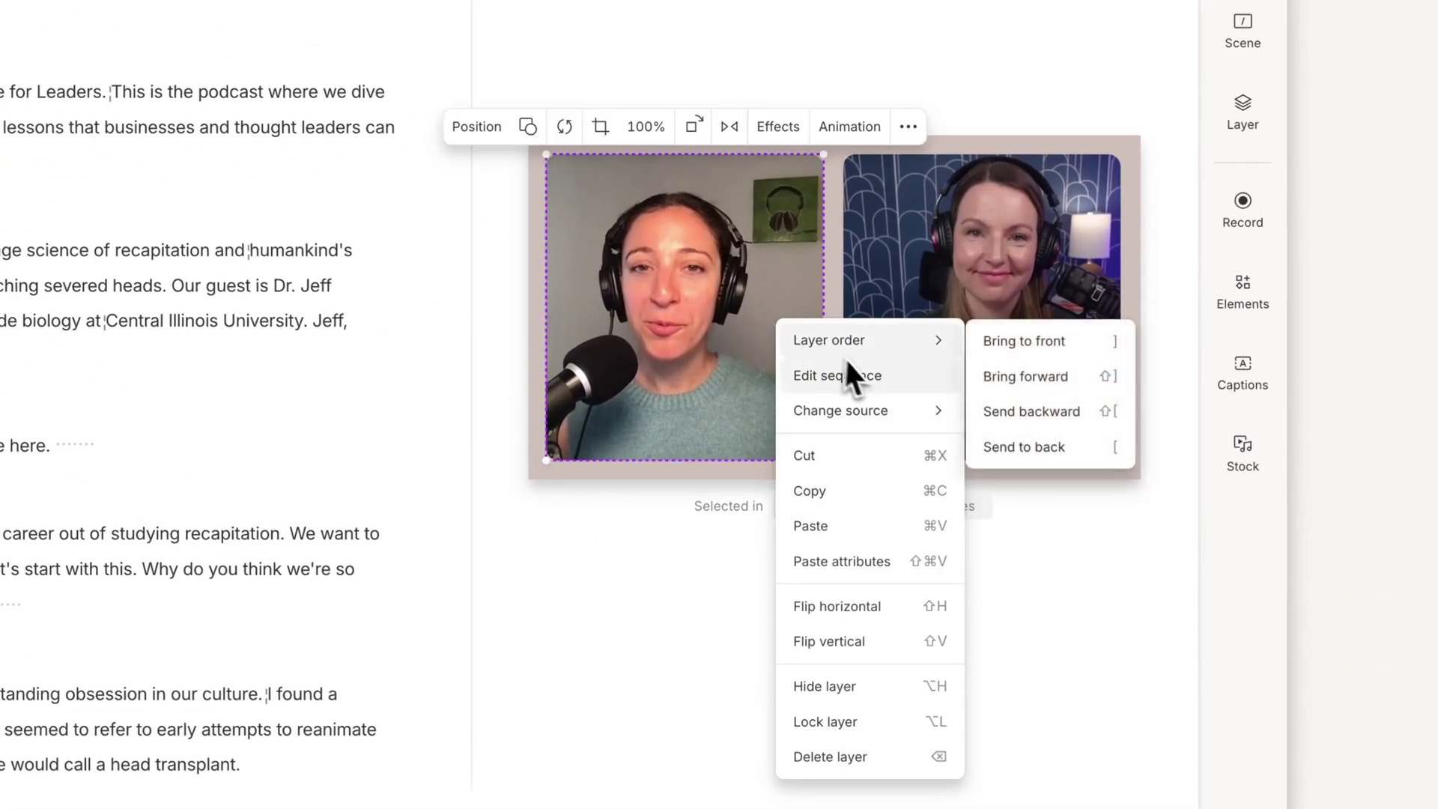
pyautogui.moveTo(1054, 517)
pyautogui.click(1195, 551)
# Step: Scale the right video to 110% and add the Unveiling Strange Science logo image
pyautogui.moveTo(713, 295); pyautogui.dragTo(712, 277)
pyautogui.moveTo(902, 136); pyautogui.dragTo(735, 311)
pyautogui.click(1045, 141)
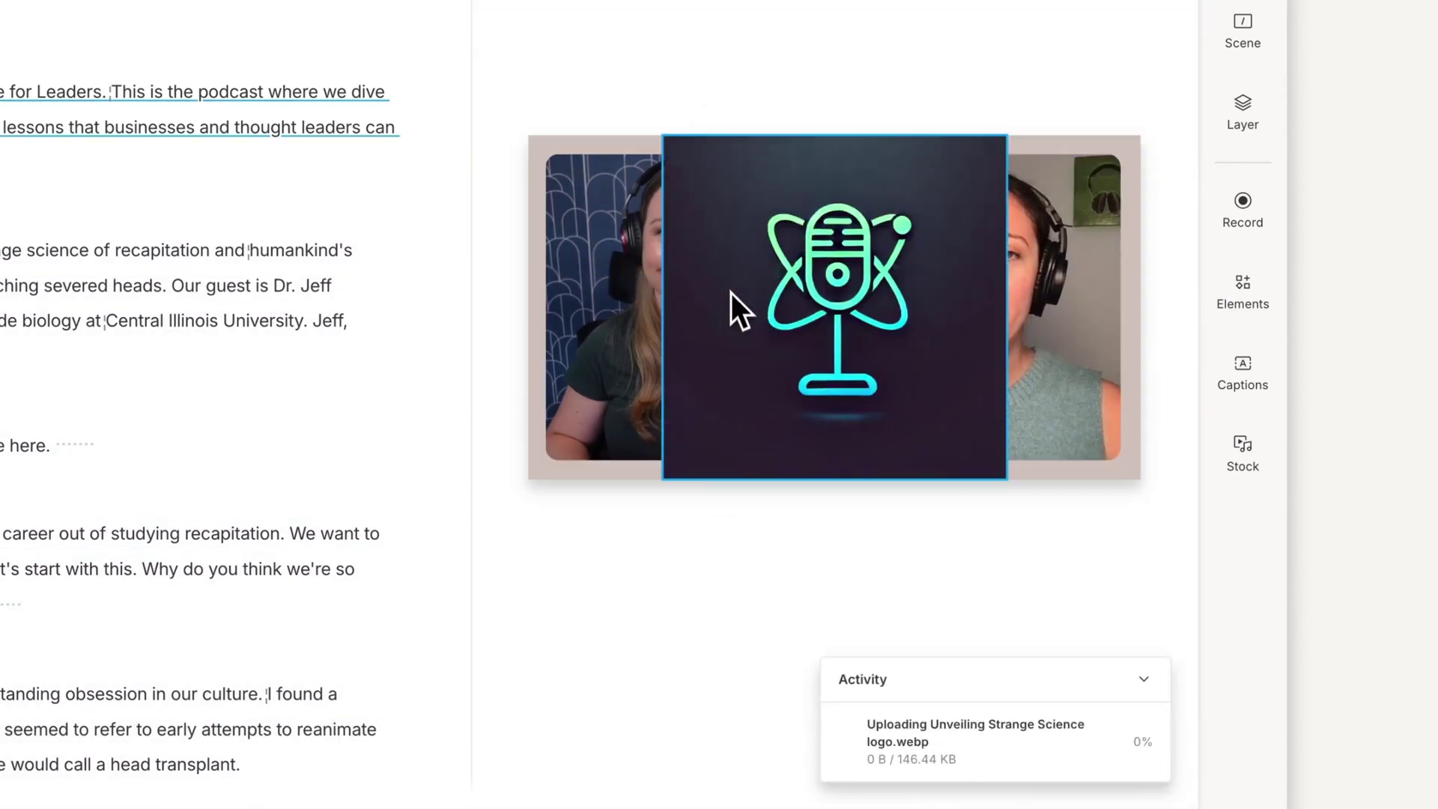
pyautogui.moveTo(664, 135); pyautogui.dragTo(1111, 461)
# Step: Name the scene's new layout 'USS show - two camera layout' in a duplicated Multicam w/ borders pack
pyautogui.click(938, 565)
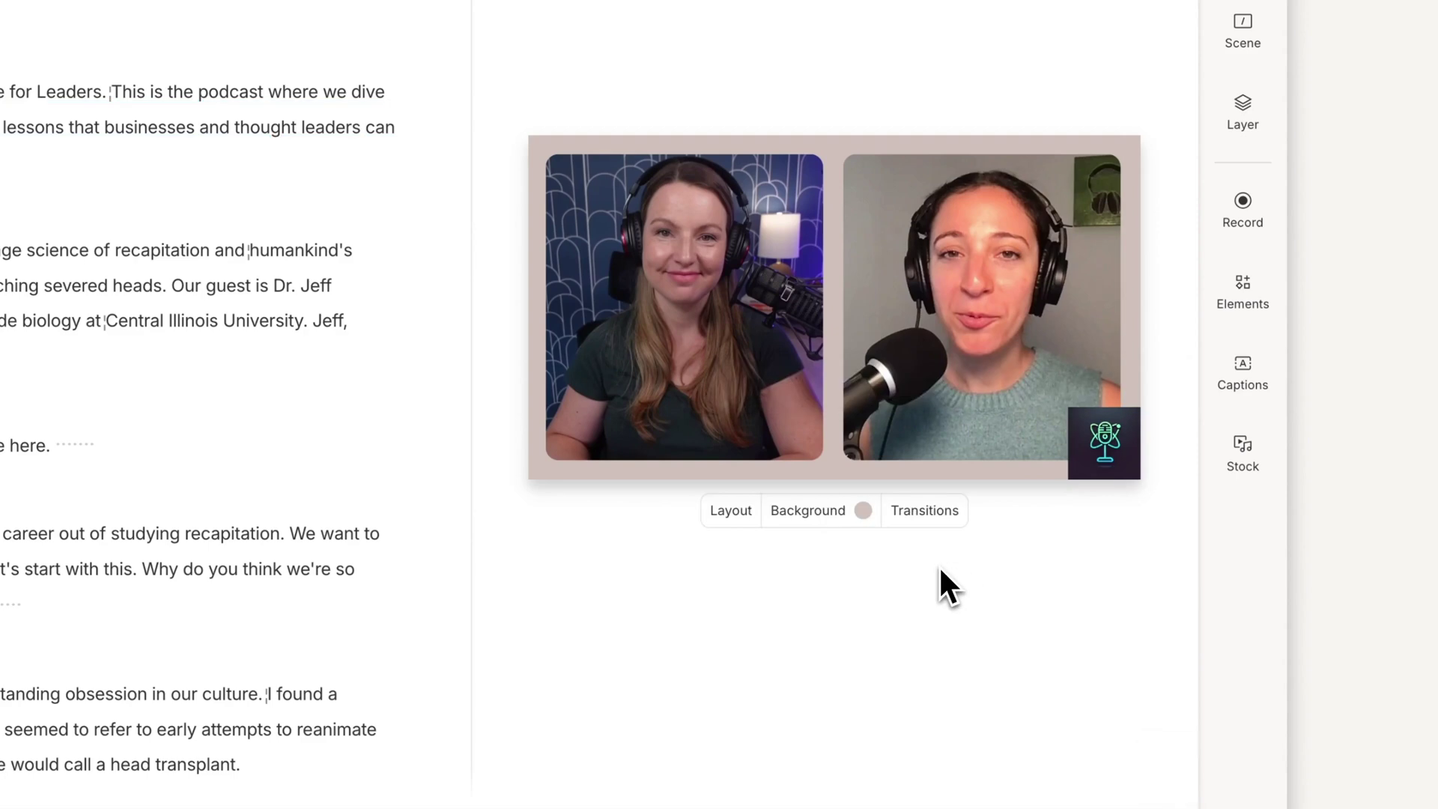
pyautogui.click(742, 512)
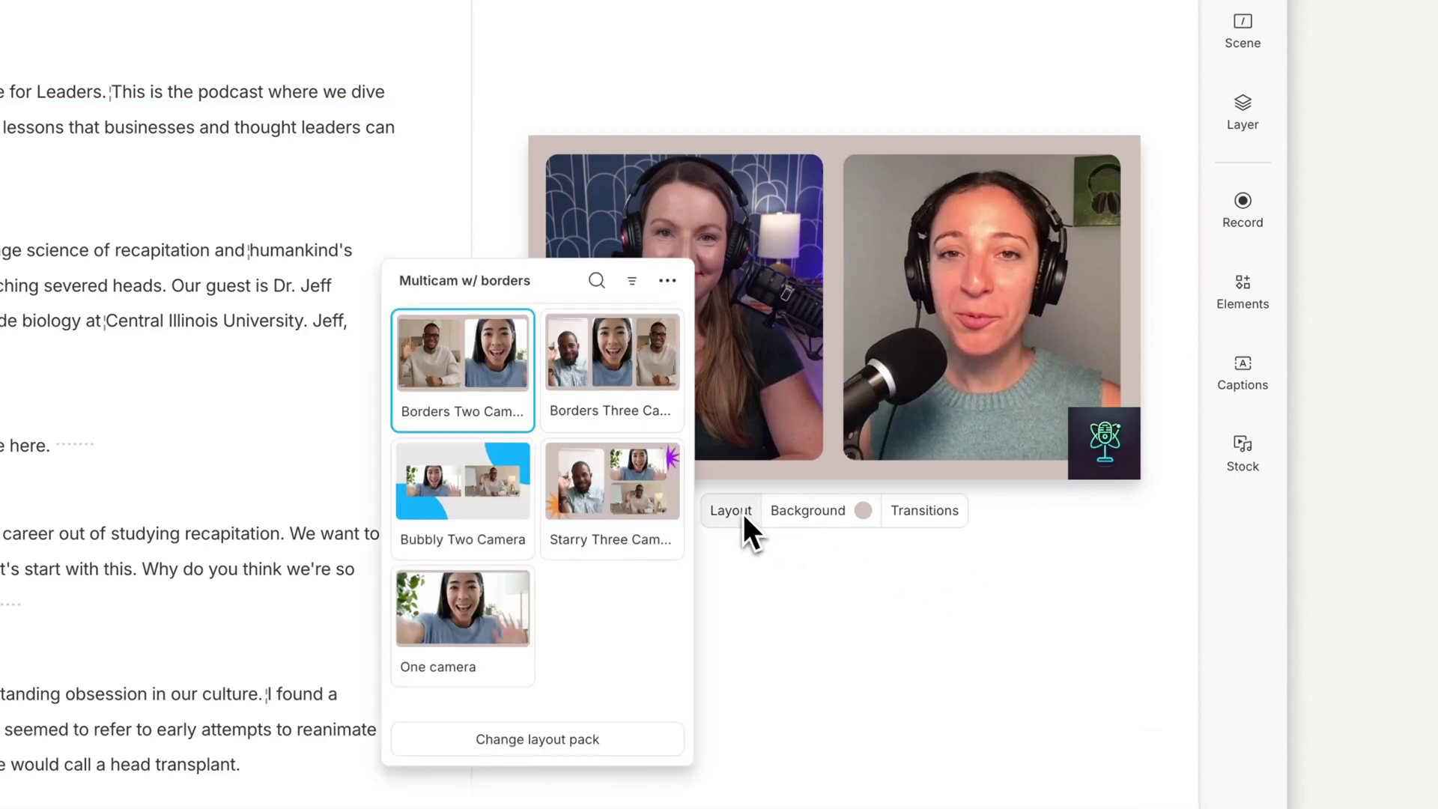
pyautogui.click(669, 284)
pyautogui.click(839, 210)
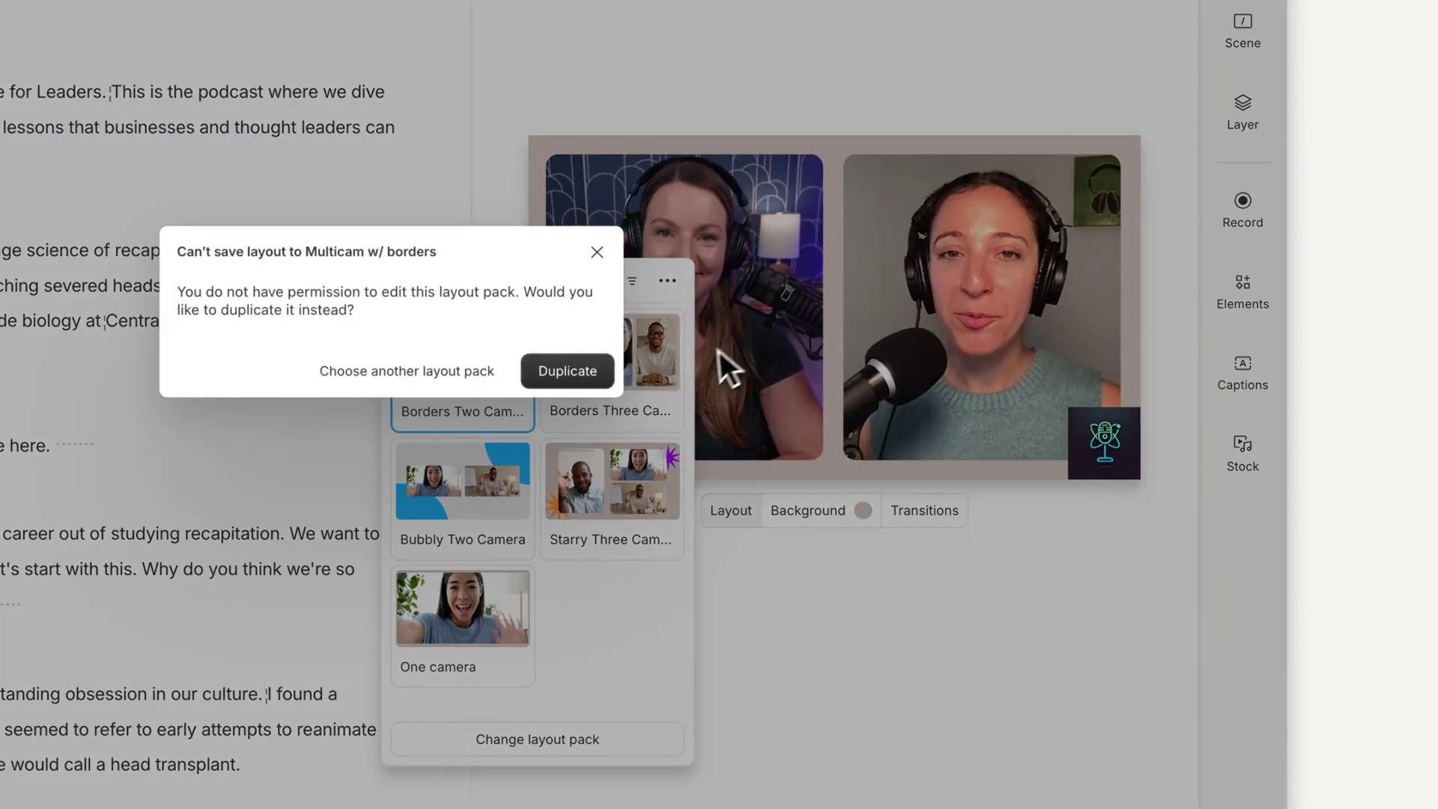
pyautogui.click(577, 372)
pyautogui.doubleClick(484, 361)
pyautogui.write('USS show - tw')
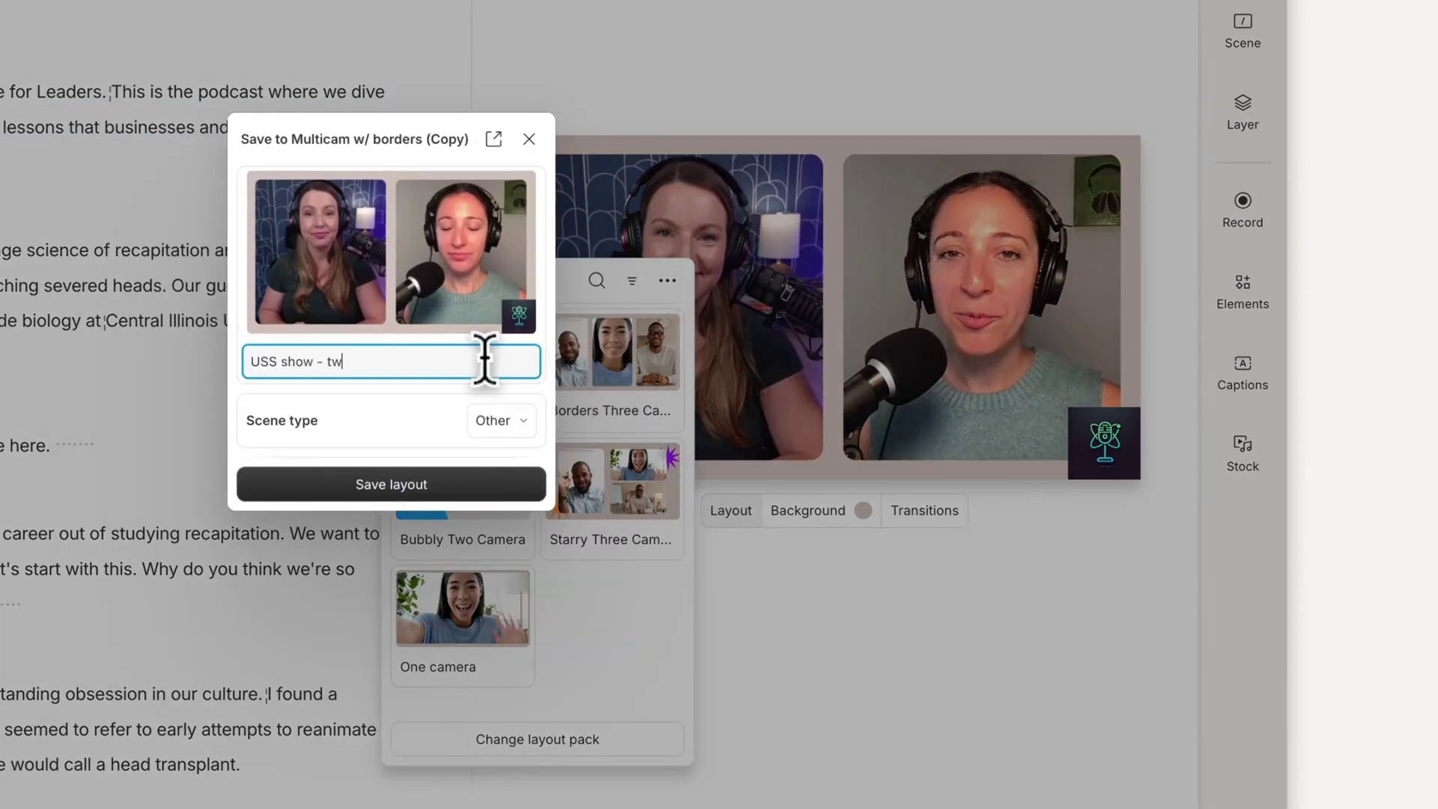
pyautogui.write('o camera layout')
pyautogui.click(501, 420)
pyautogui.moveTo(578, 472)
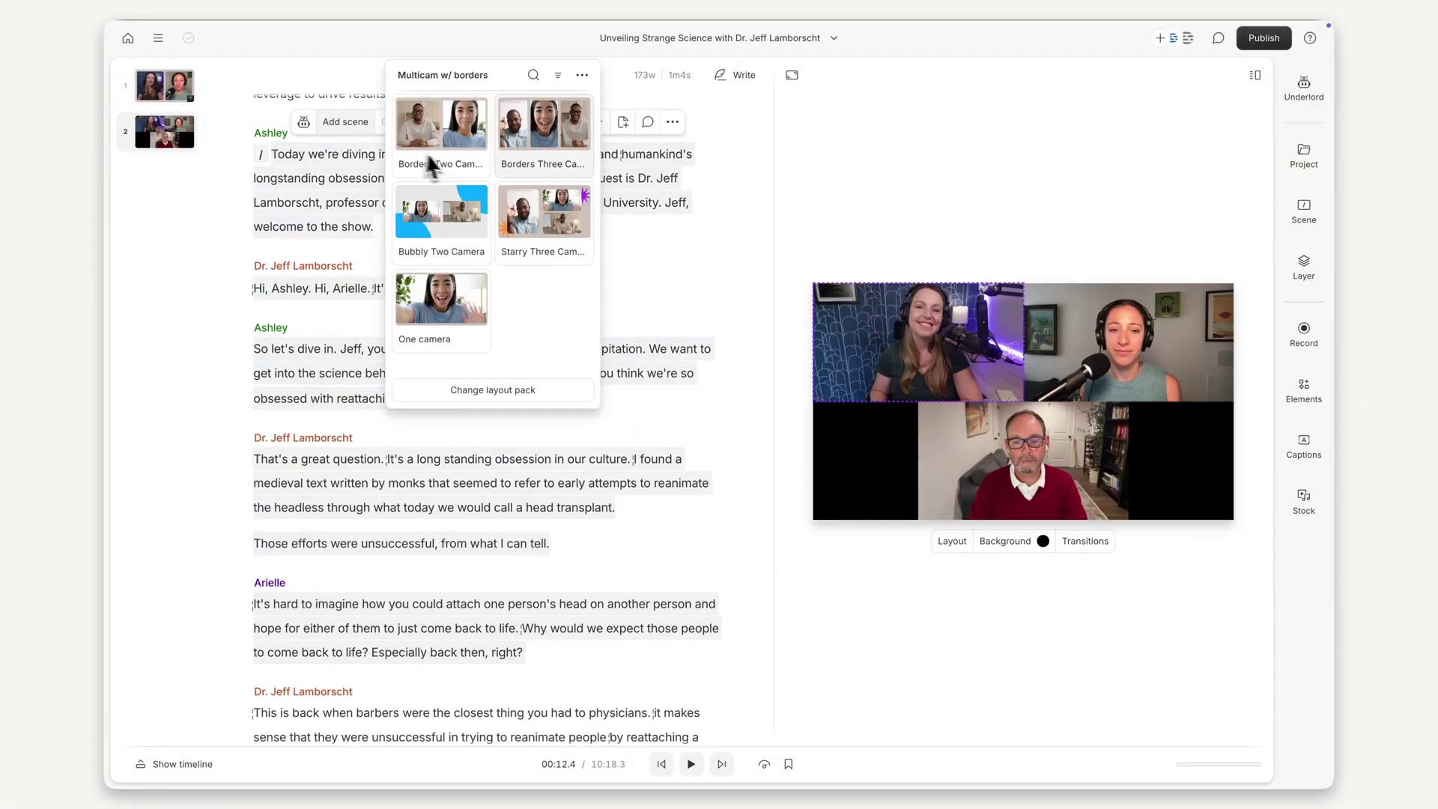
# Step: Save the new layout, then give scene 3 a guest-only camera shot
pyautogui.click(431, 166)
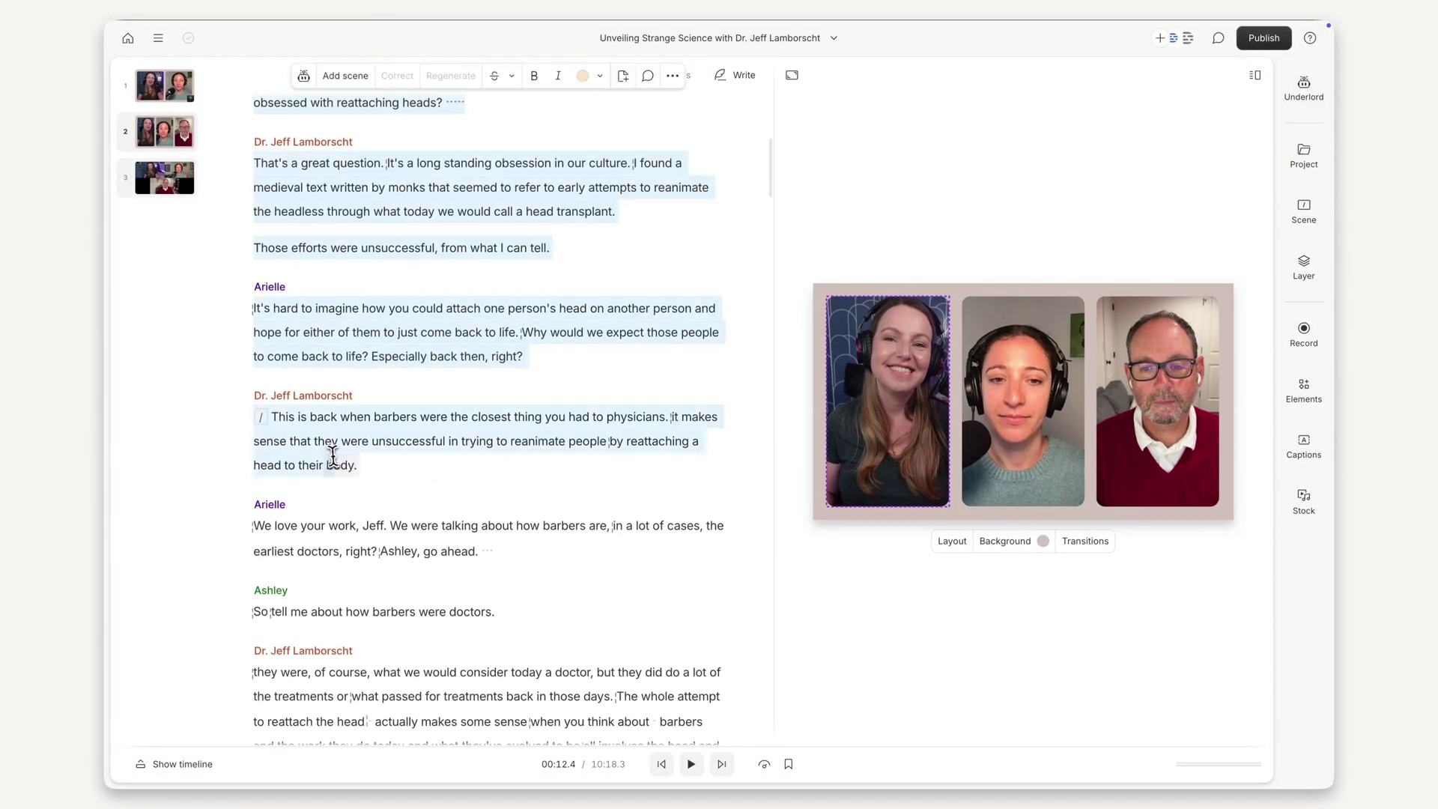
pyautogui.click(261, 417)
pyautogui.click(427, 468)
pyautogui.rightClick(910, 419)
pyautogui.click(1086, 494)
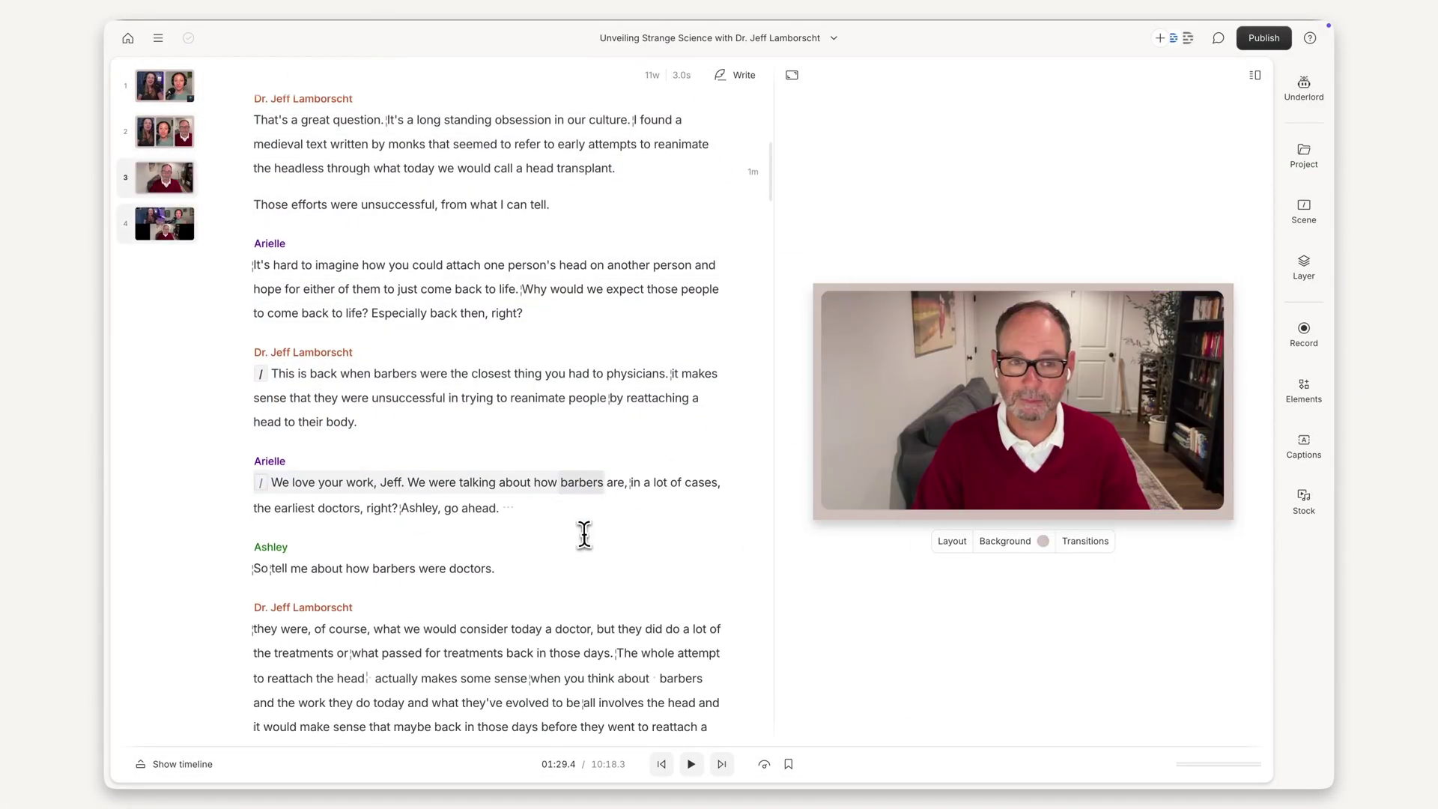
# Step: Apply a two-camera layout to scene 4 and open the Underlord AI tools
pyautogui.click(339, 469)
pyautogui.click(441, 341)
pyautogui.scroll(-3, 529, 524)
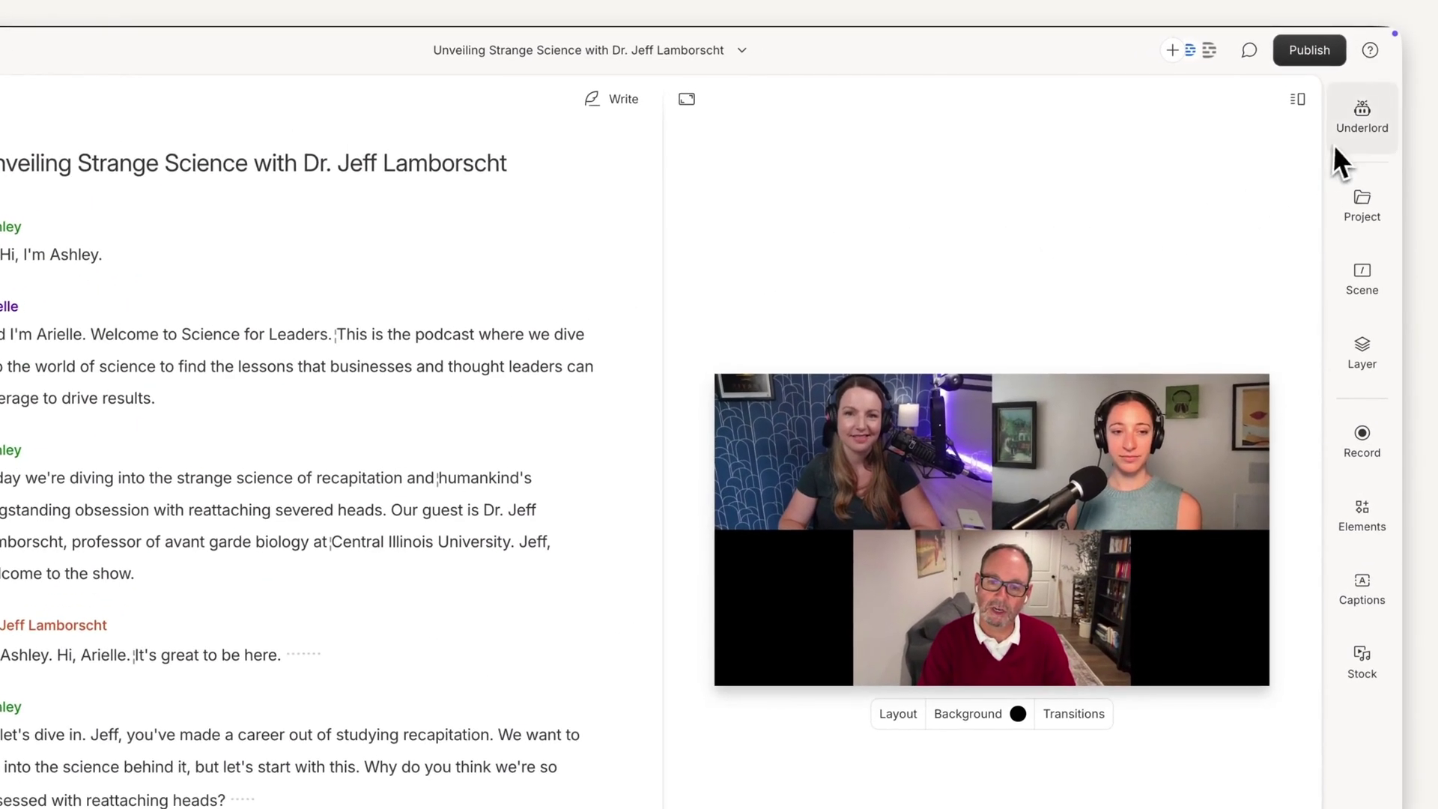
pyautogui.click(1341, 143)
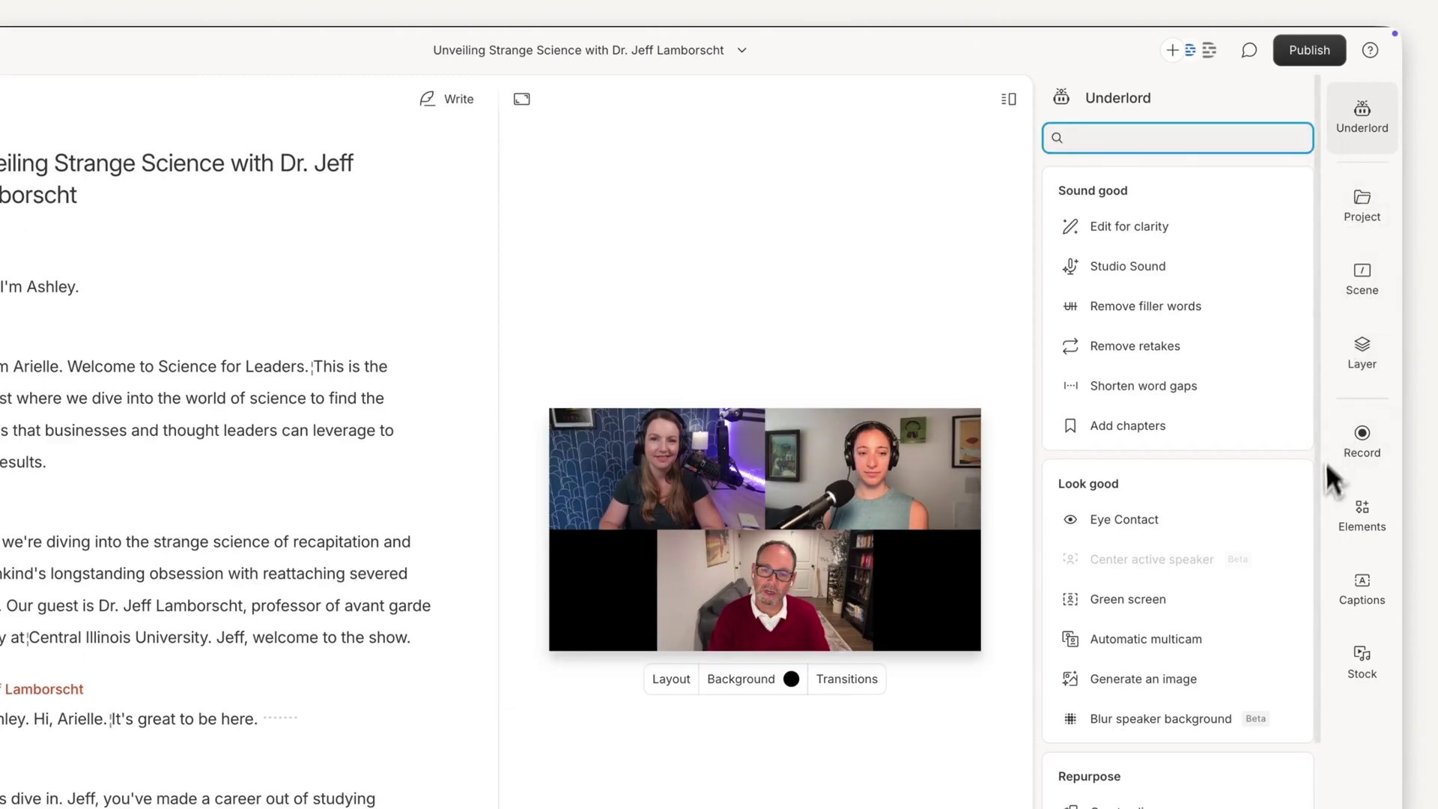
# Step: Run Automatic multicam with Automatic style, Occasional cutaways and the Multicam w/ borders pack
pyautogui.moveTo(1285, 582)
pyautogui.moveTo(1263, 633)
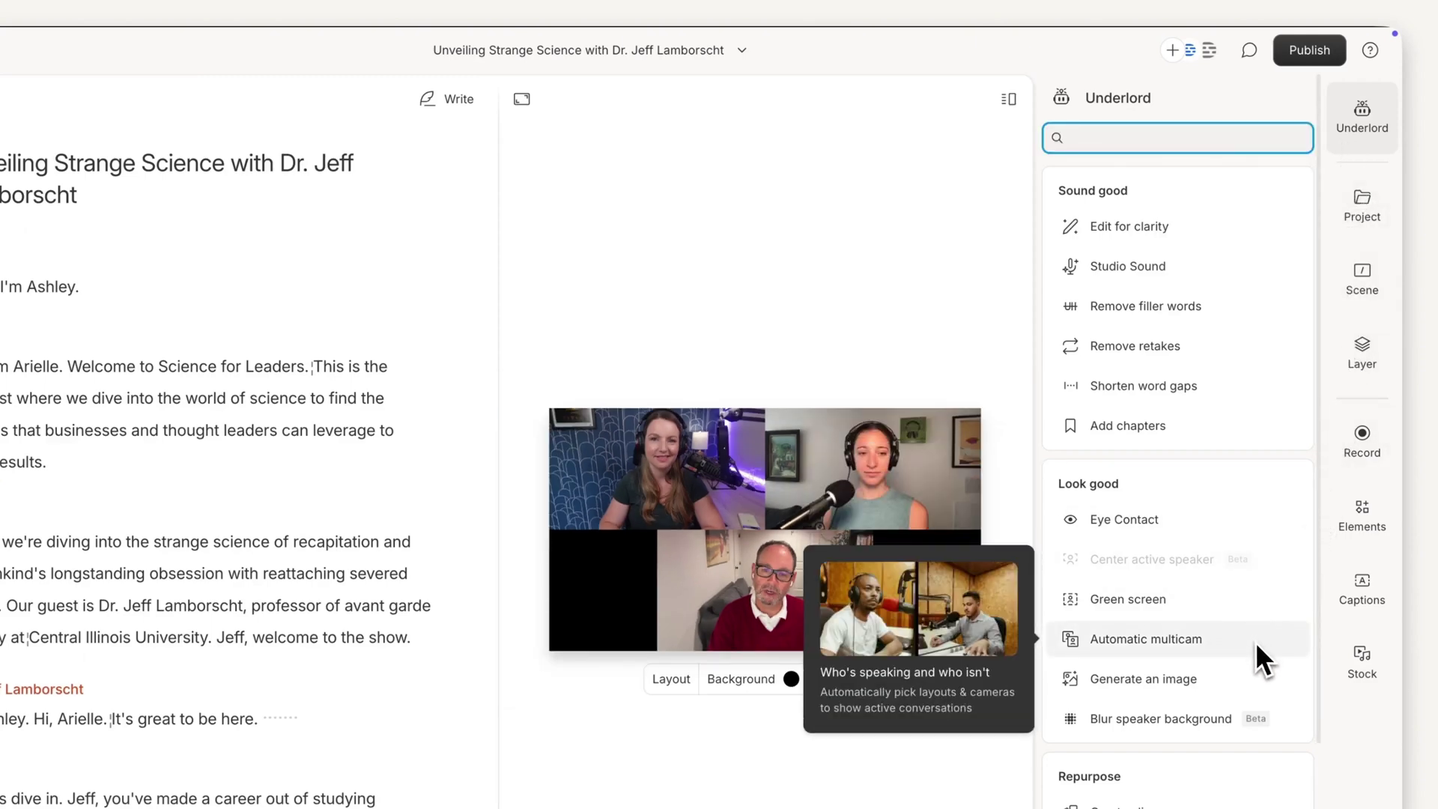
pyautogui.click(1256, 659)
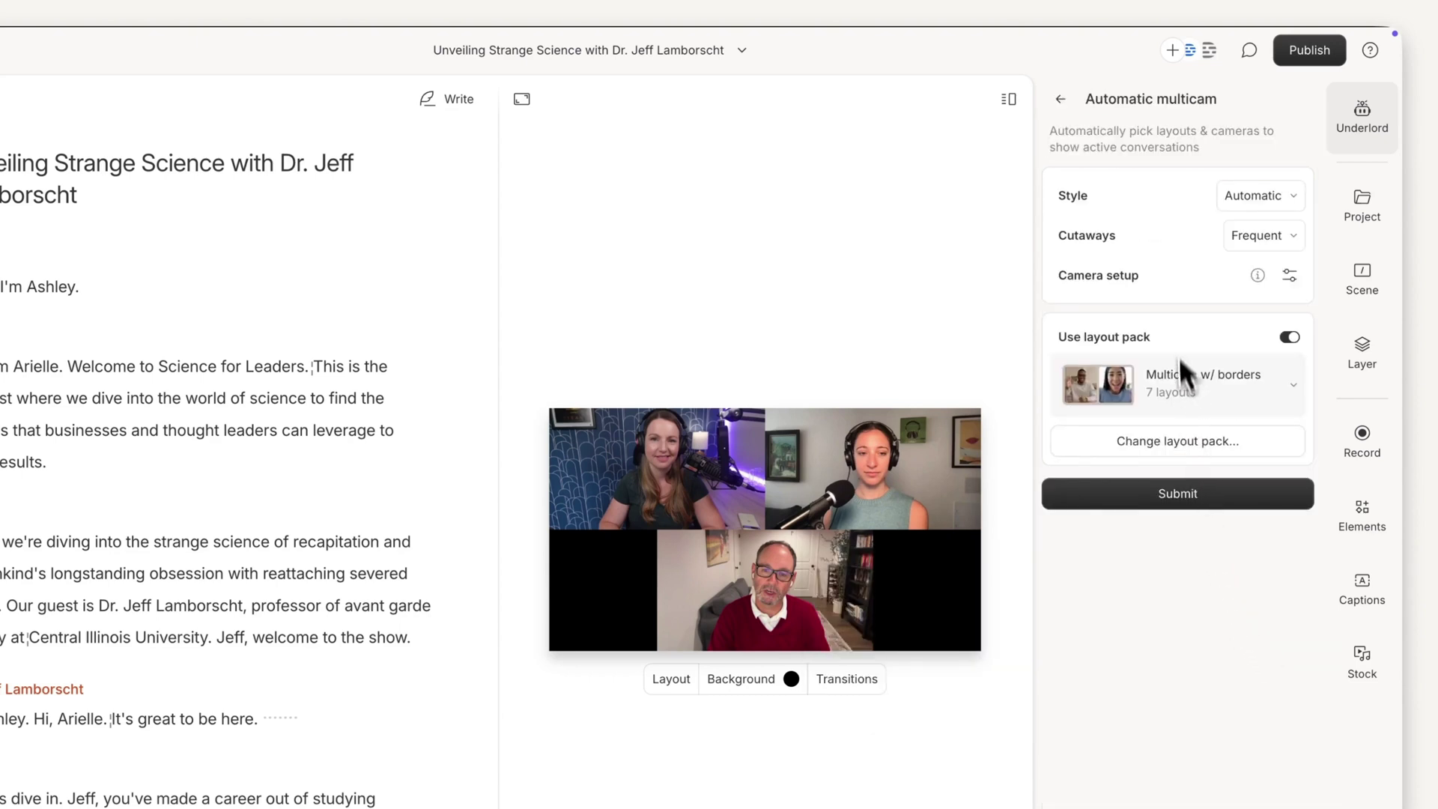
pyautogui.click(1221, 203)
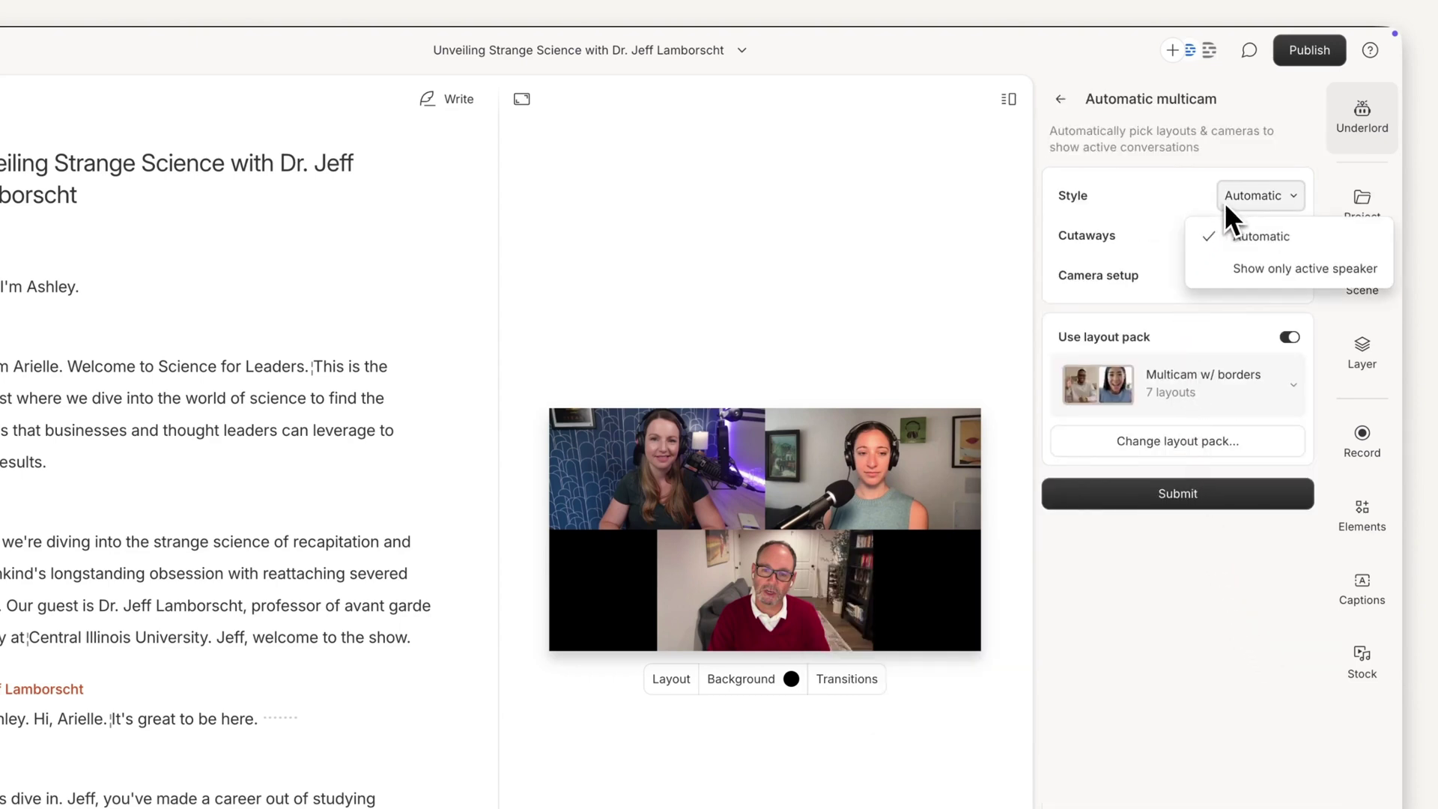
pyautogui.click(1235, 247)
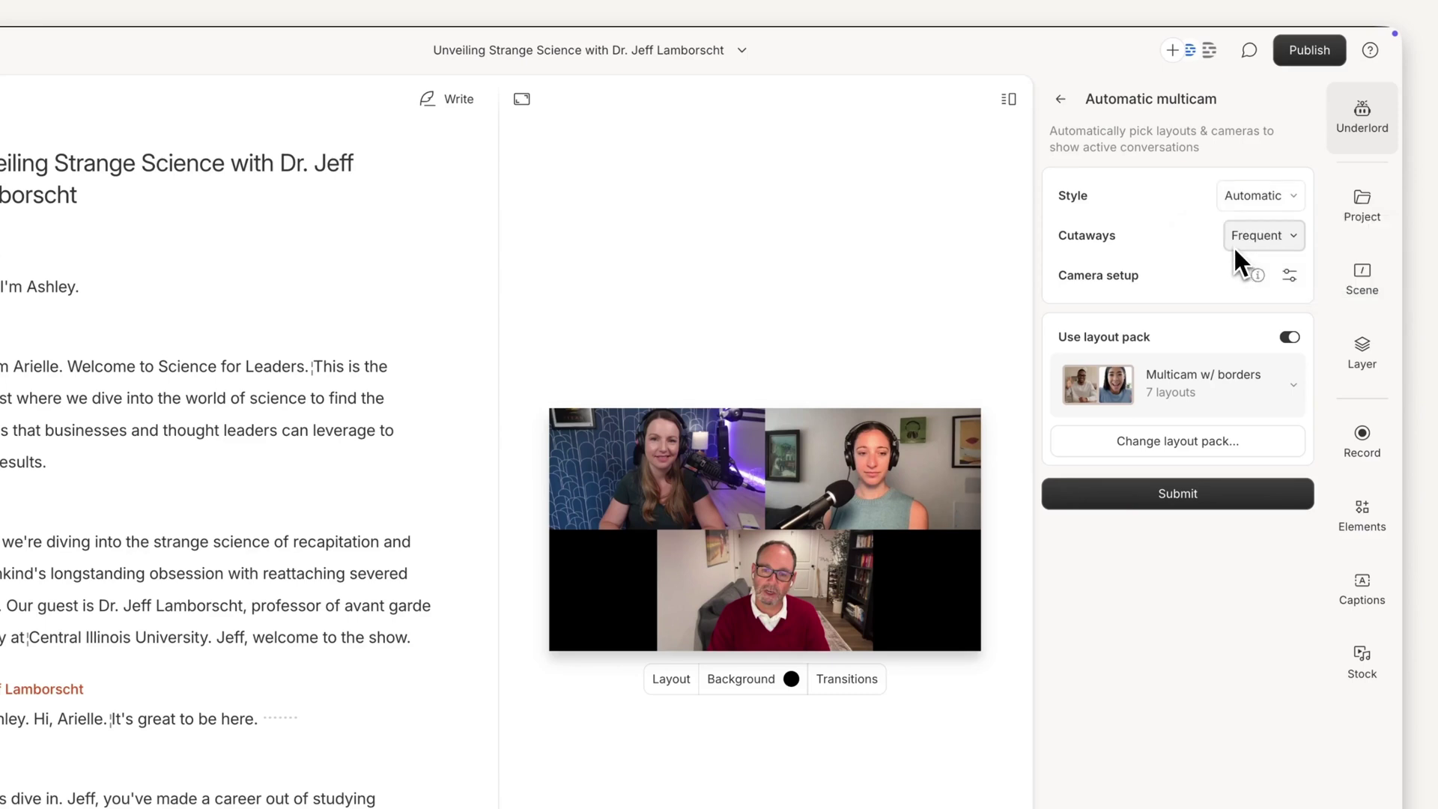
pyautogui.click(1234, 245)
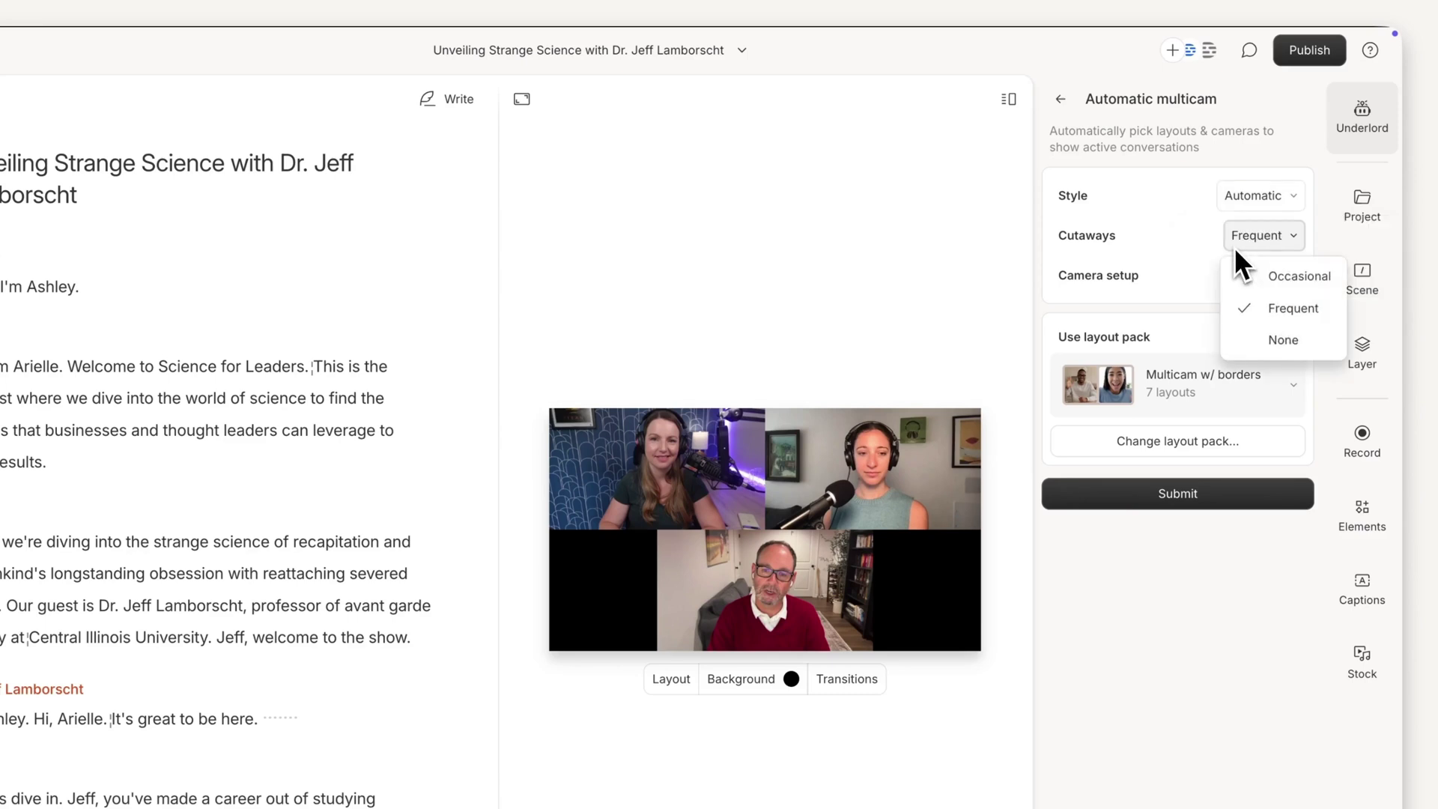
pyautogui.click(1258, 298)
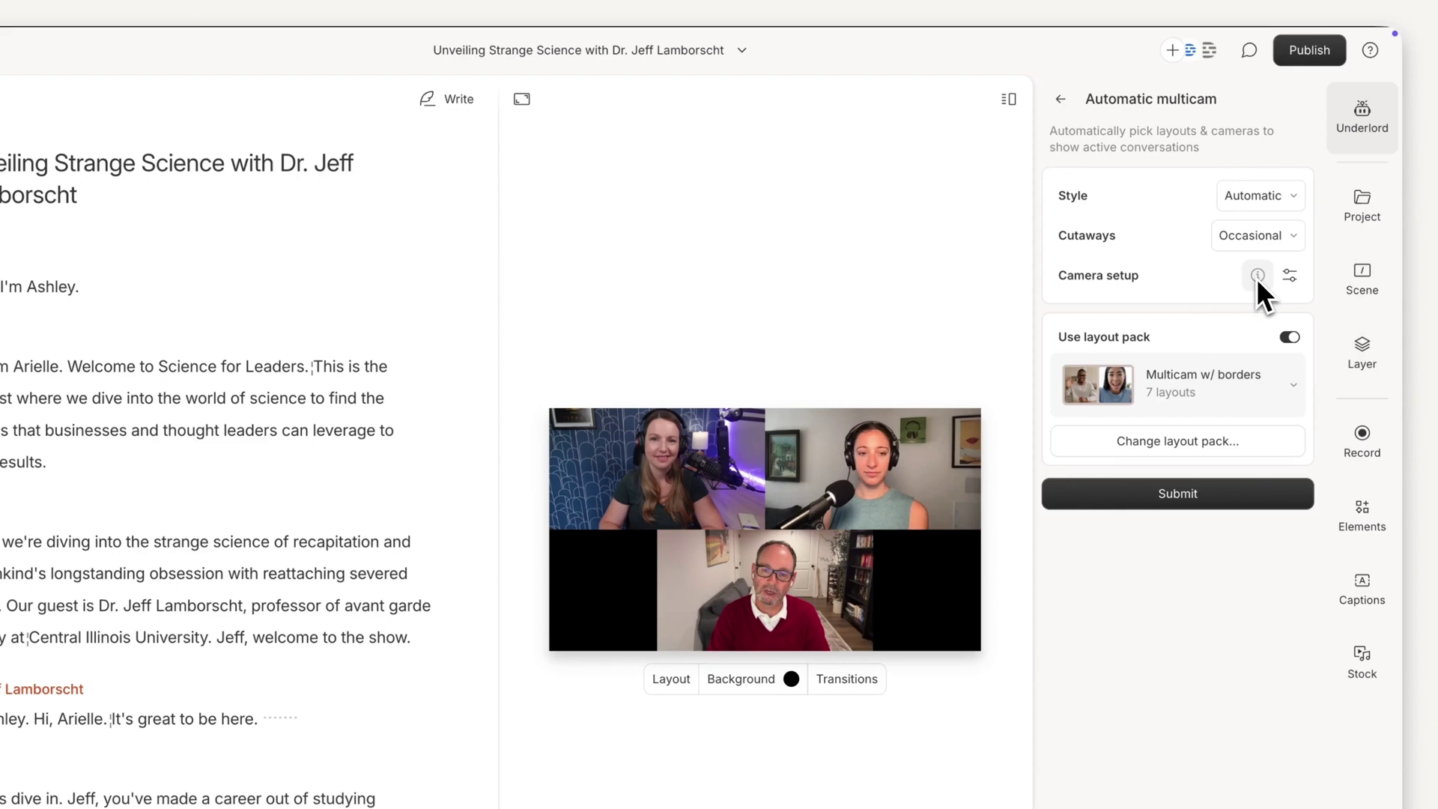
pyautogui.click(1249, 440)
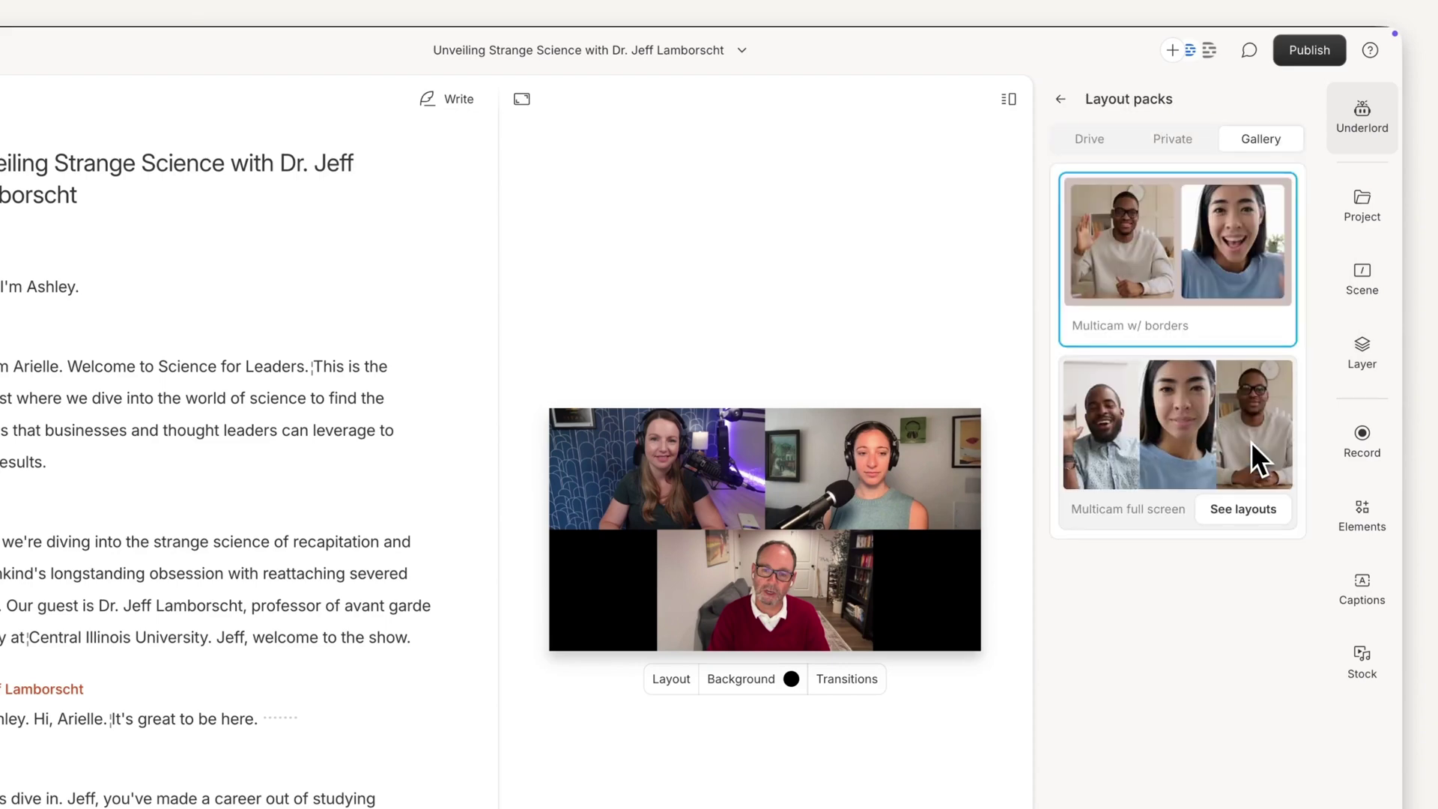
pyautogui.click(1207, 285)
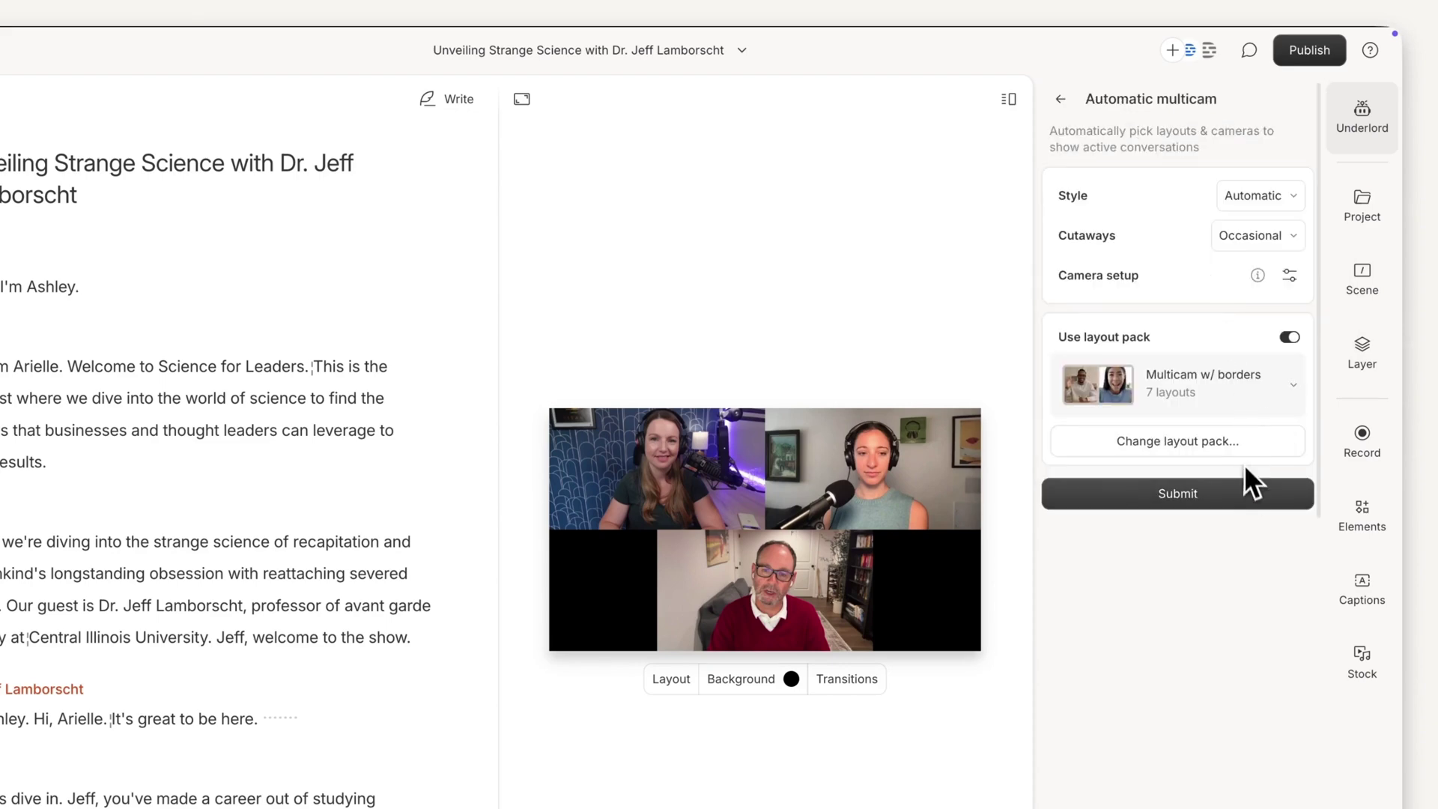
pyautogui.click(1244, 491)
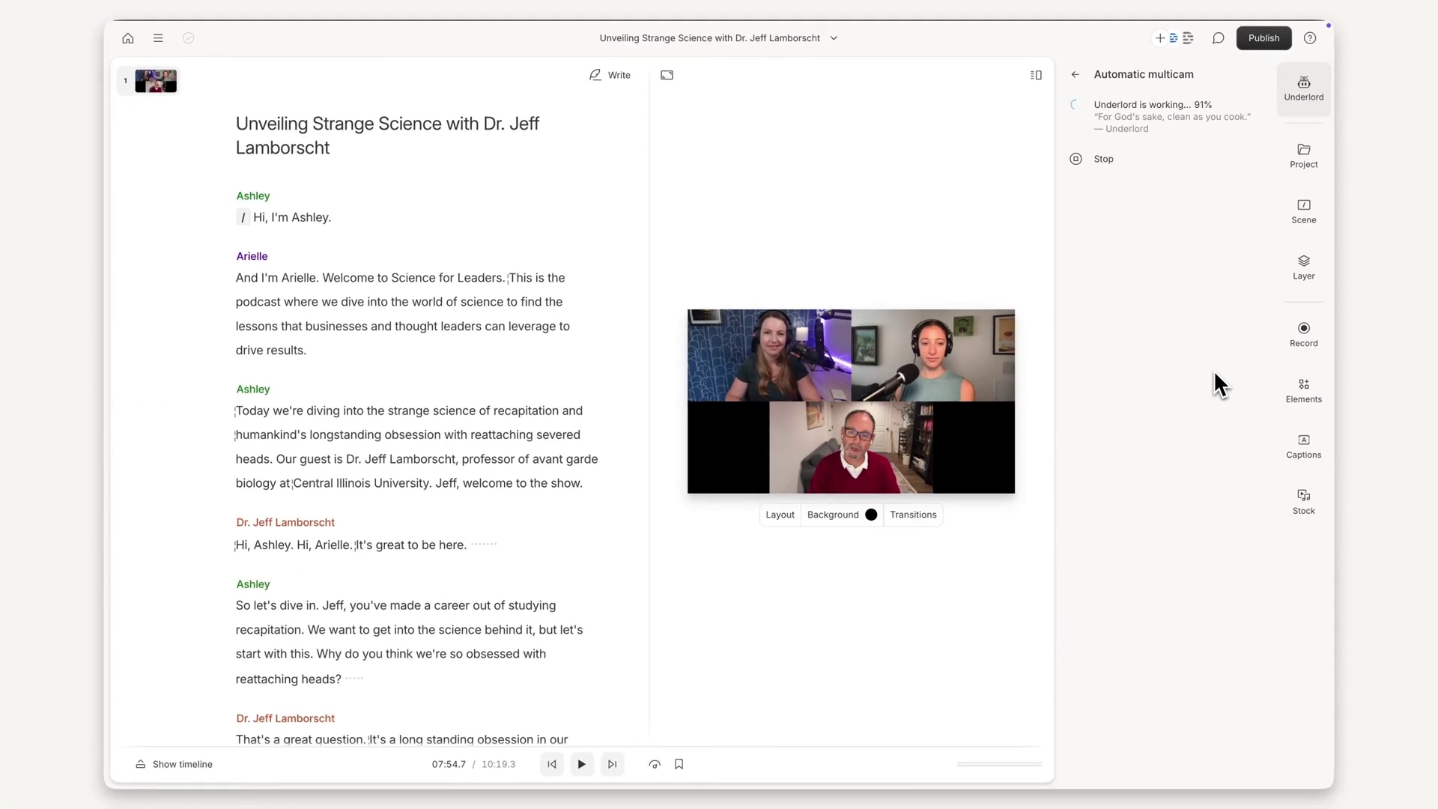
pyautogui.click(1219, 384)
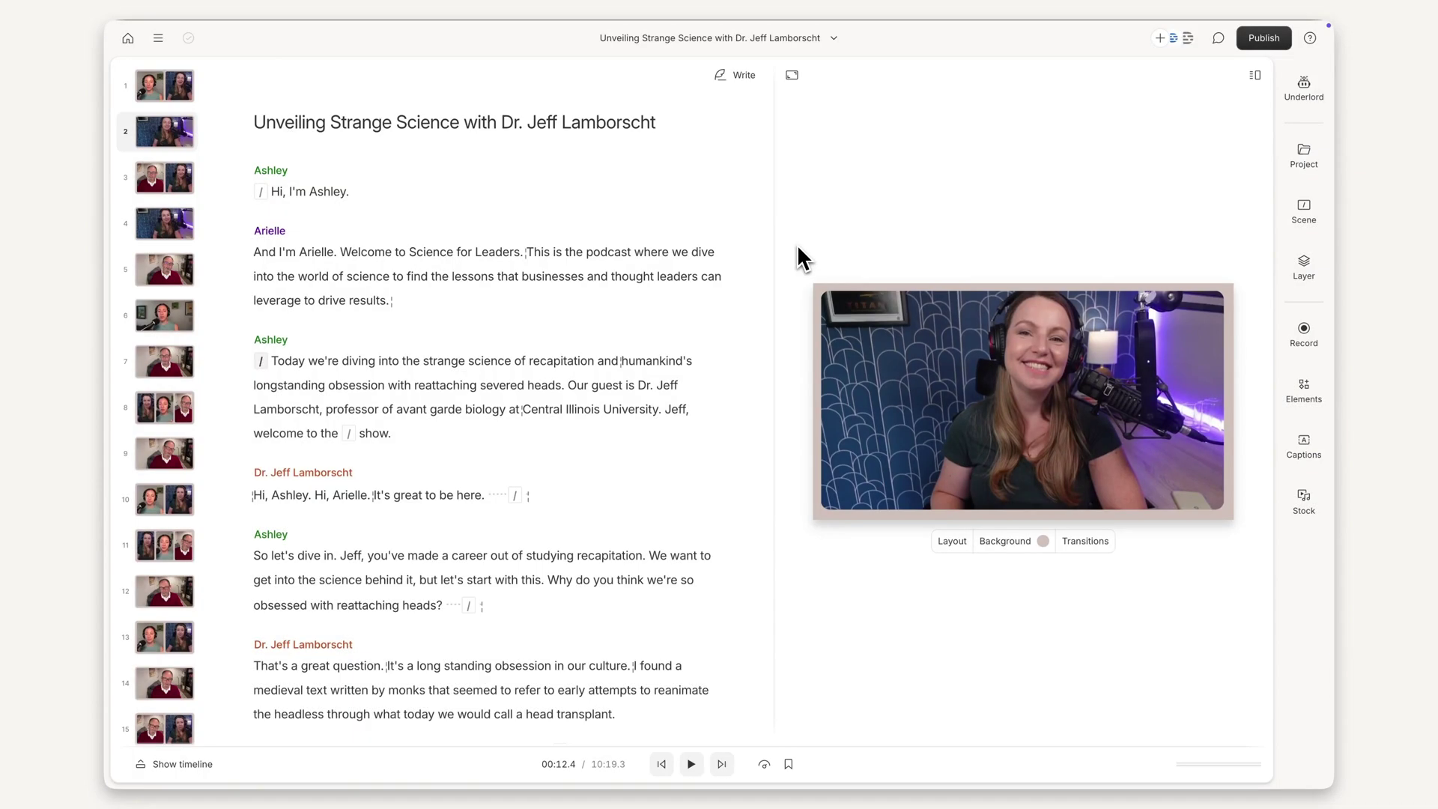
# Step: Generate draft show notes for the episode with Underlord's Draft show notes tool
pyautogui.click(1304, 86)
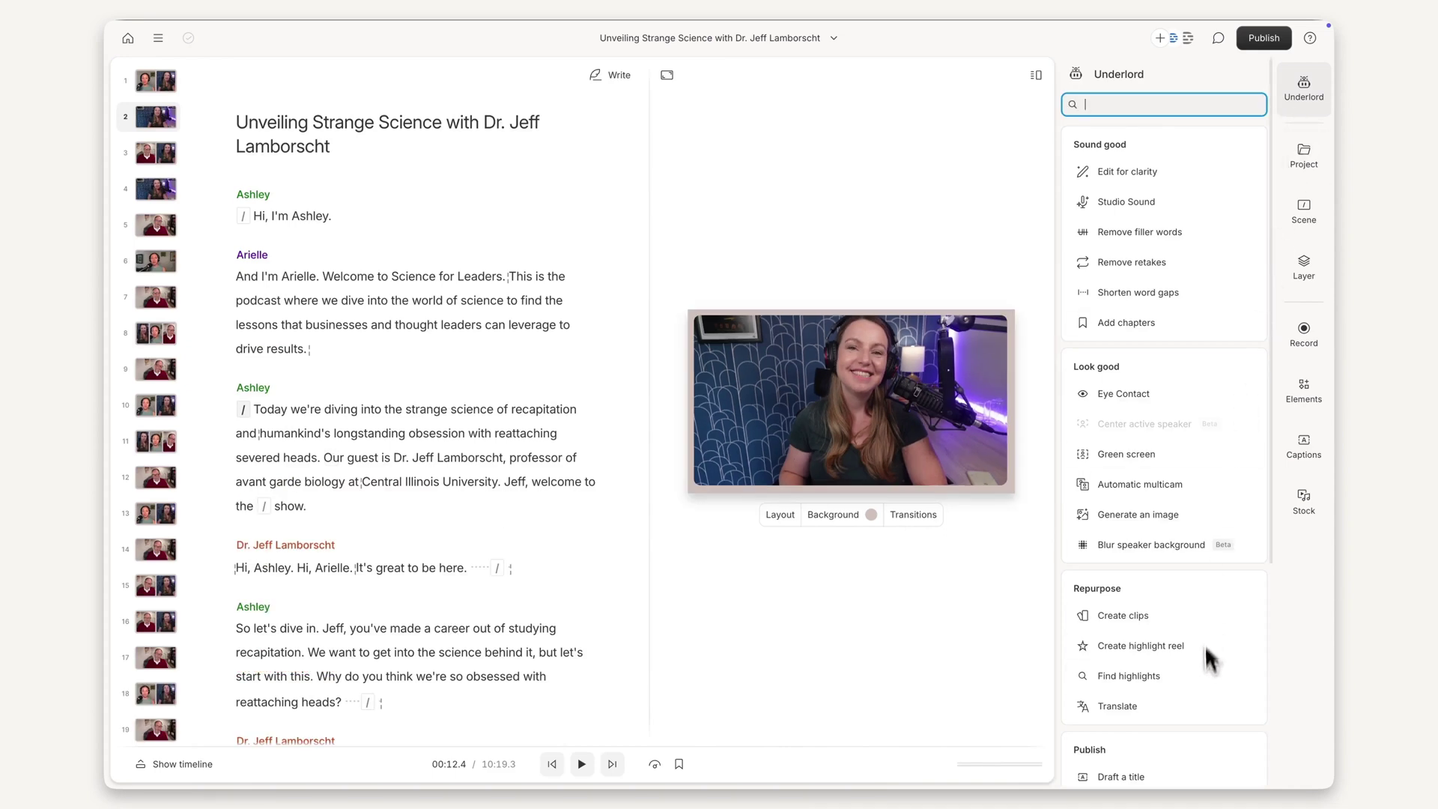
pyautogui.scroll(-3, 1203, 722)
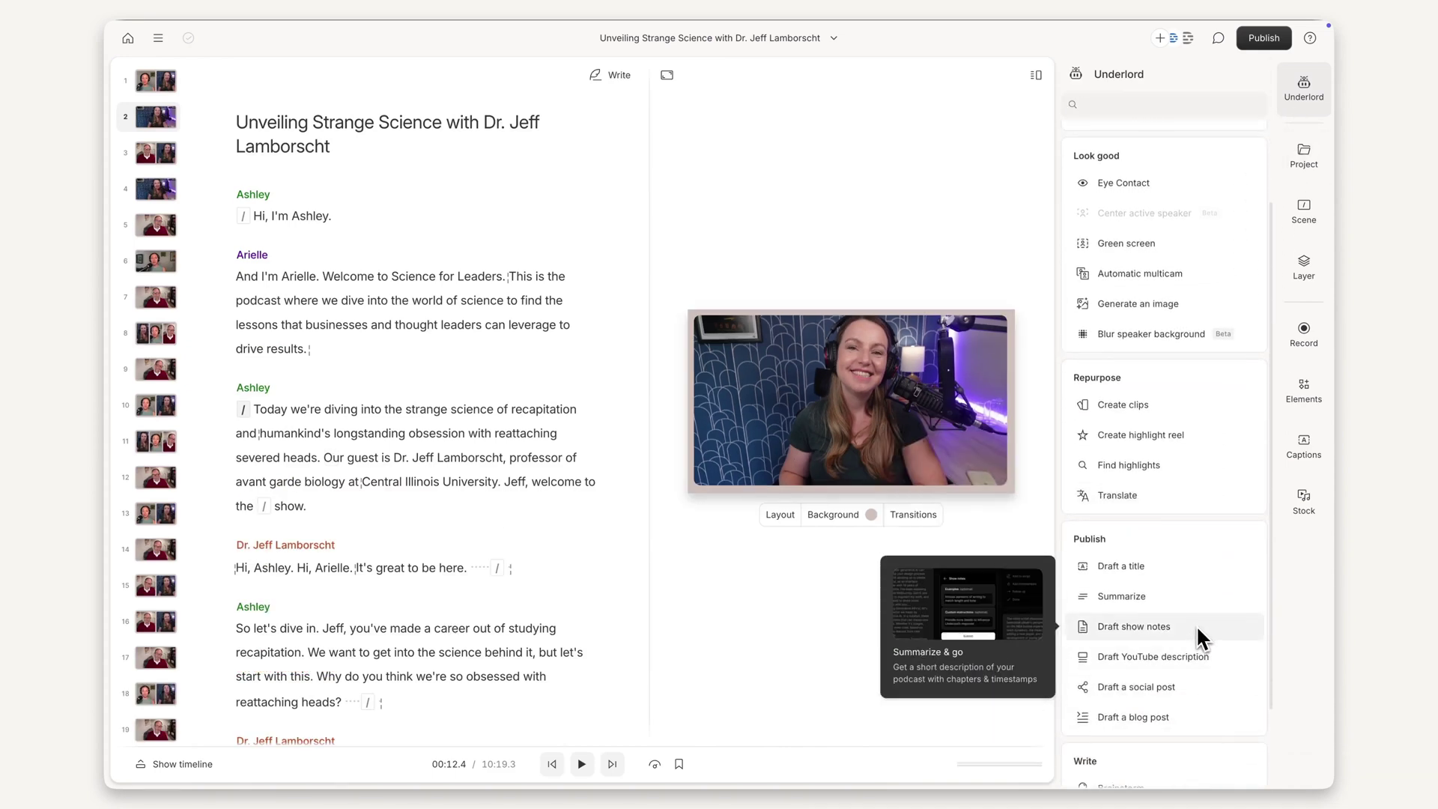
pyautogui.click(1199, 634)
pyautogui.click(1203, 298)
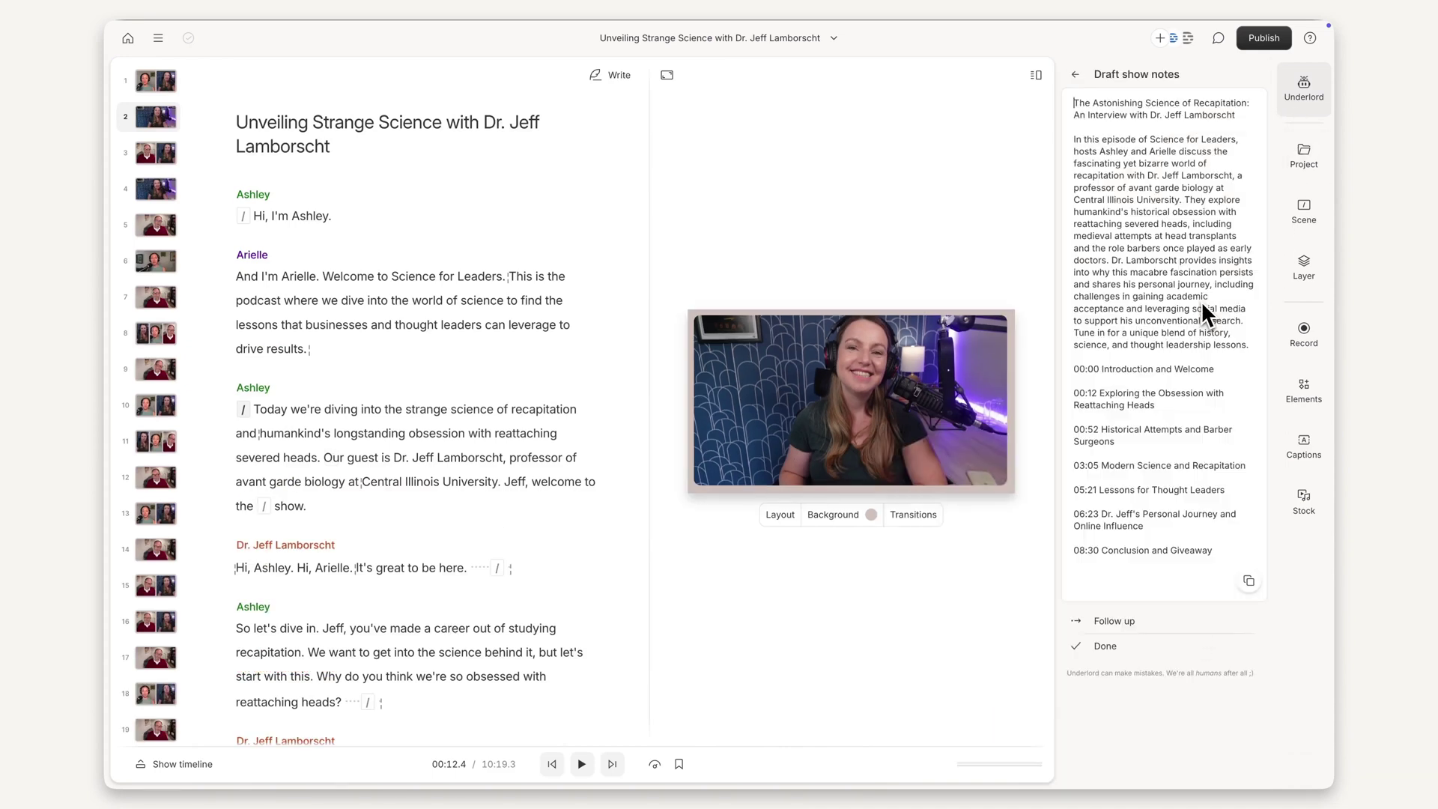
# Step: Open Create clips settings for 7 clips of 20 seconds and browse the layout options
pyautogui.press('Escape')
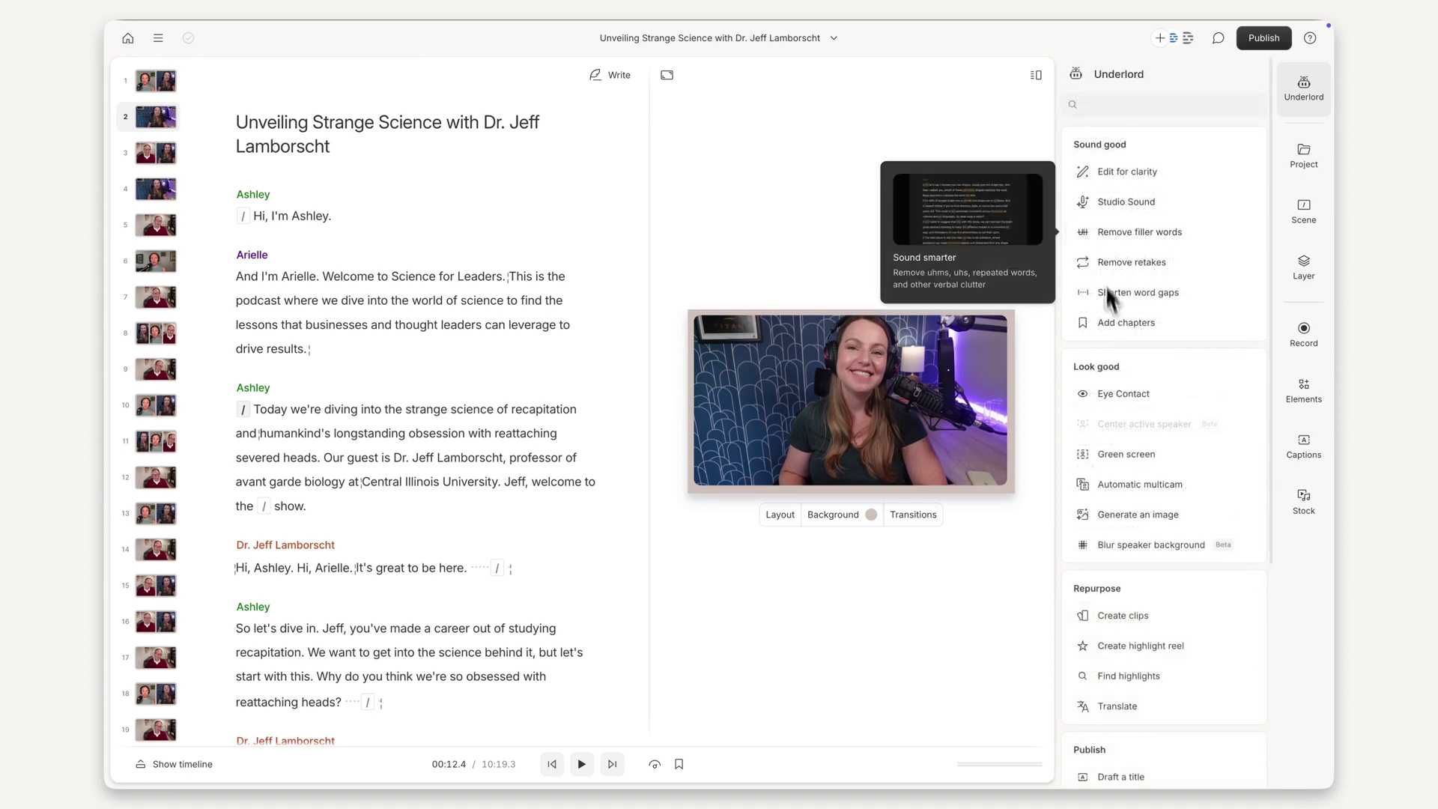
pyautogui.click(1174, 614)
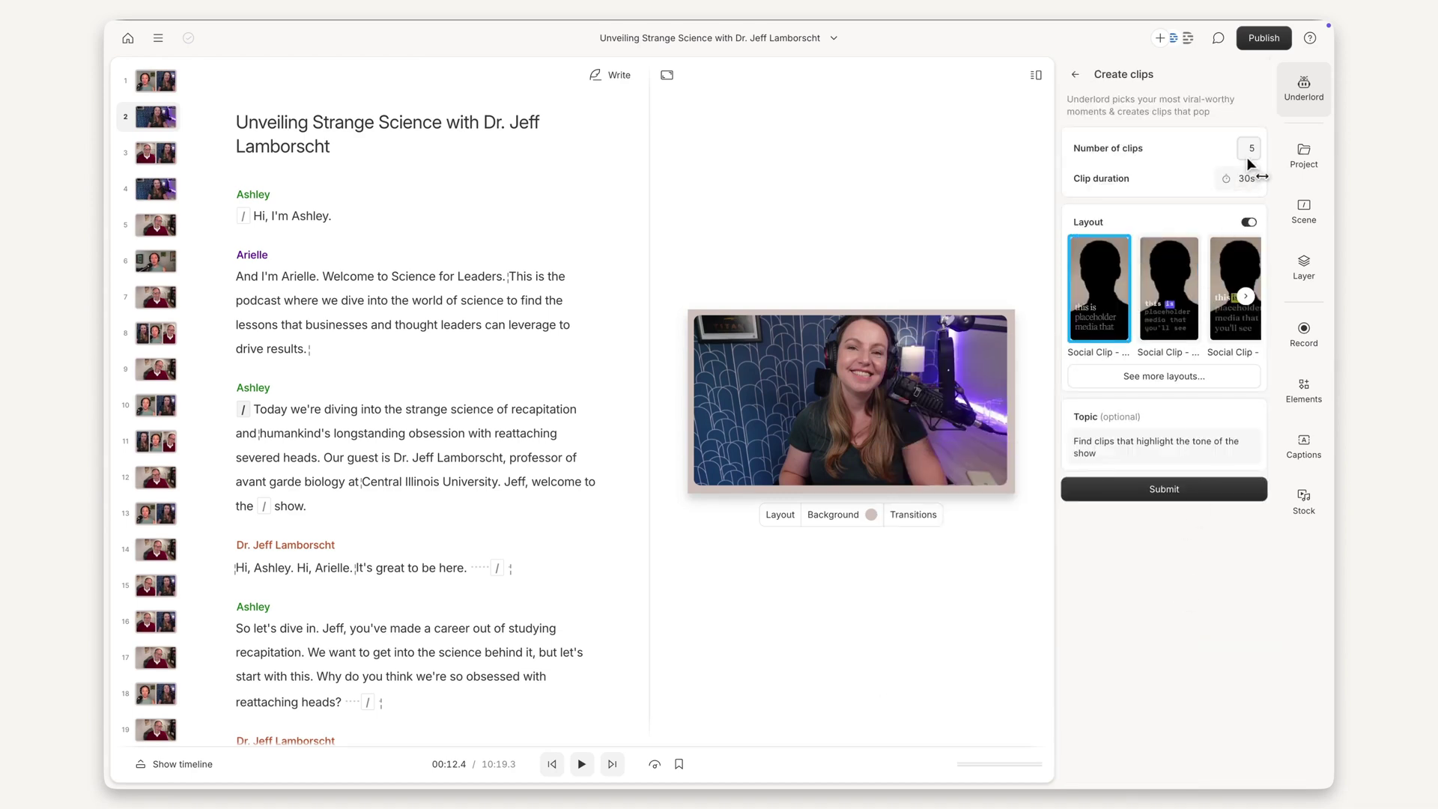
pyautogui.scroll(2, 1250, 149)
pyautogui.scroll(-1, 1247, 181)
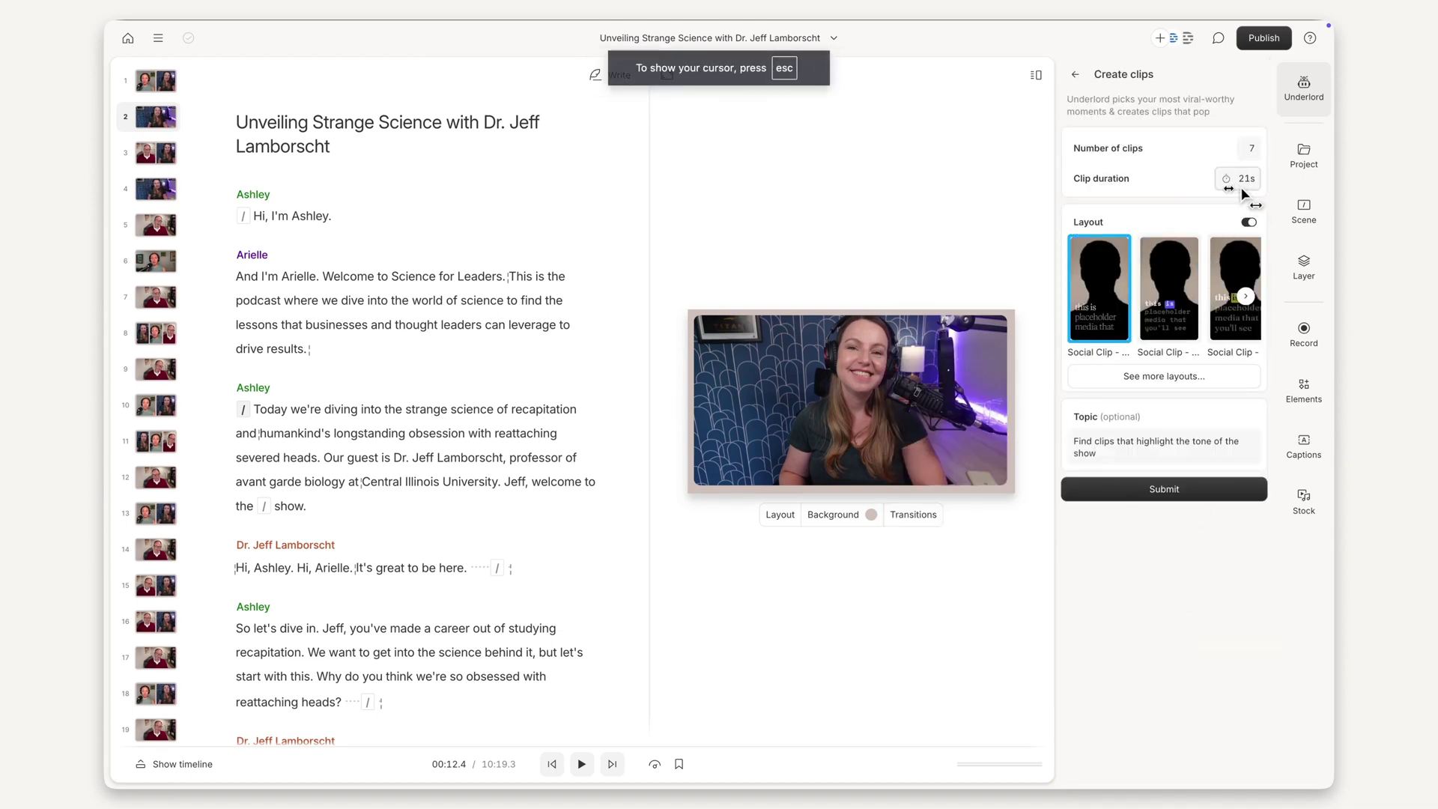
# Step: View more clip layouts, then bring up the Publish destination choices
pyautogui.click(1247, 295)
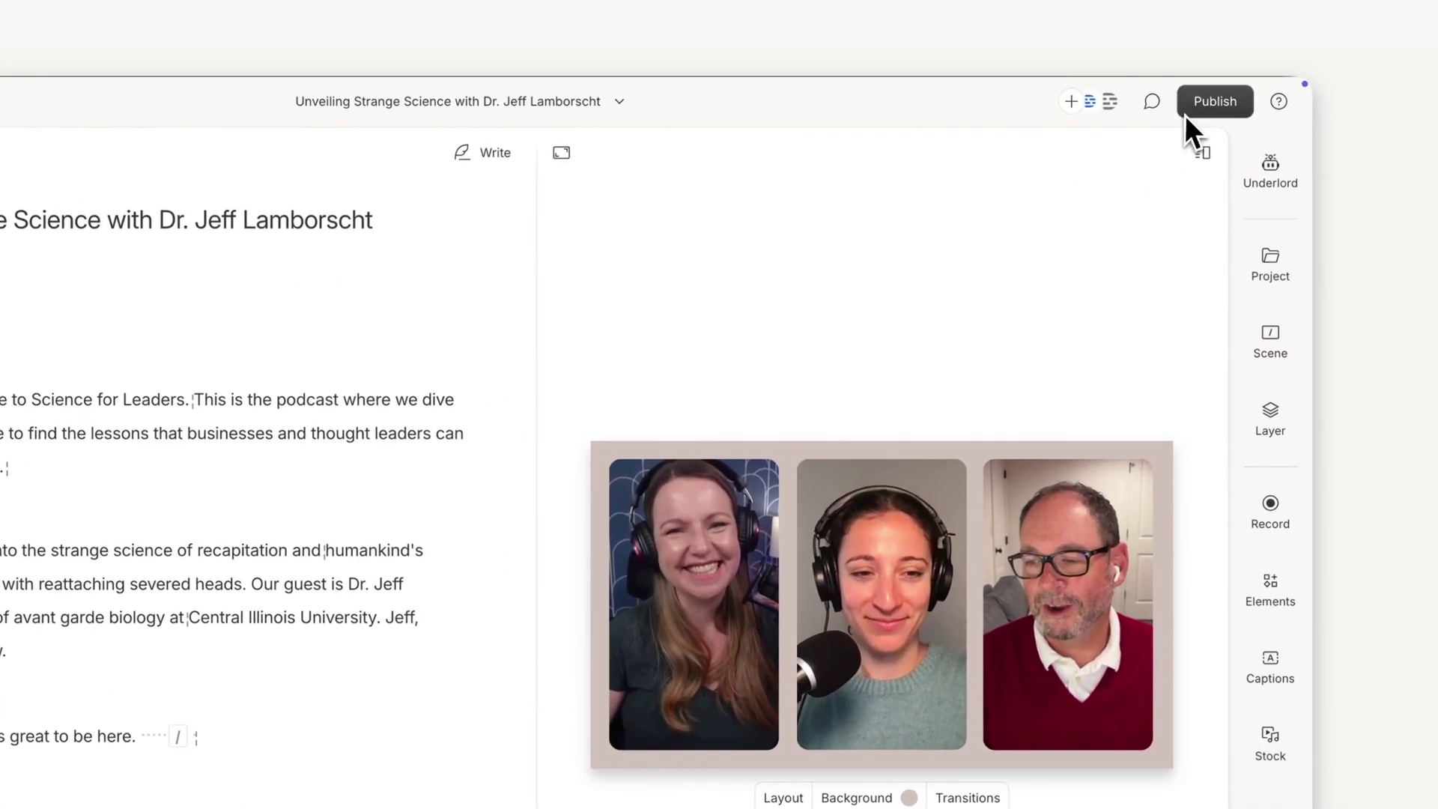
pyautogui.click(1187, 113)
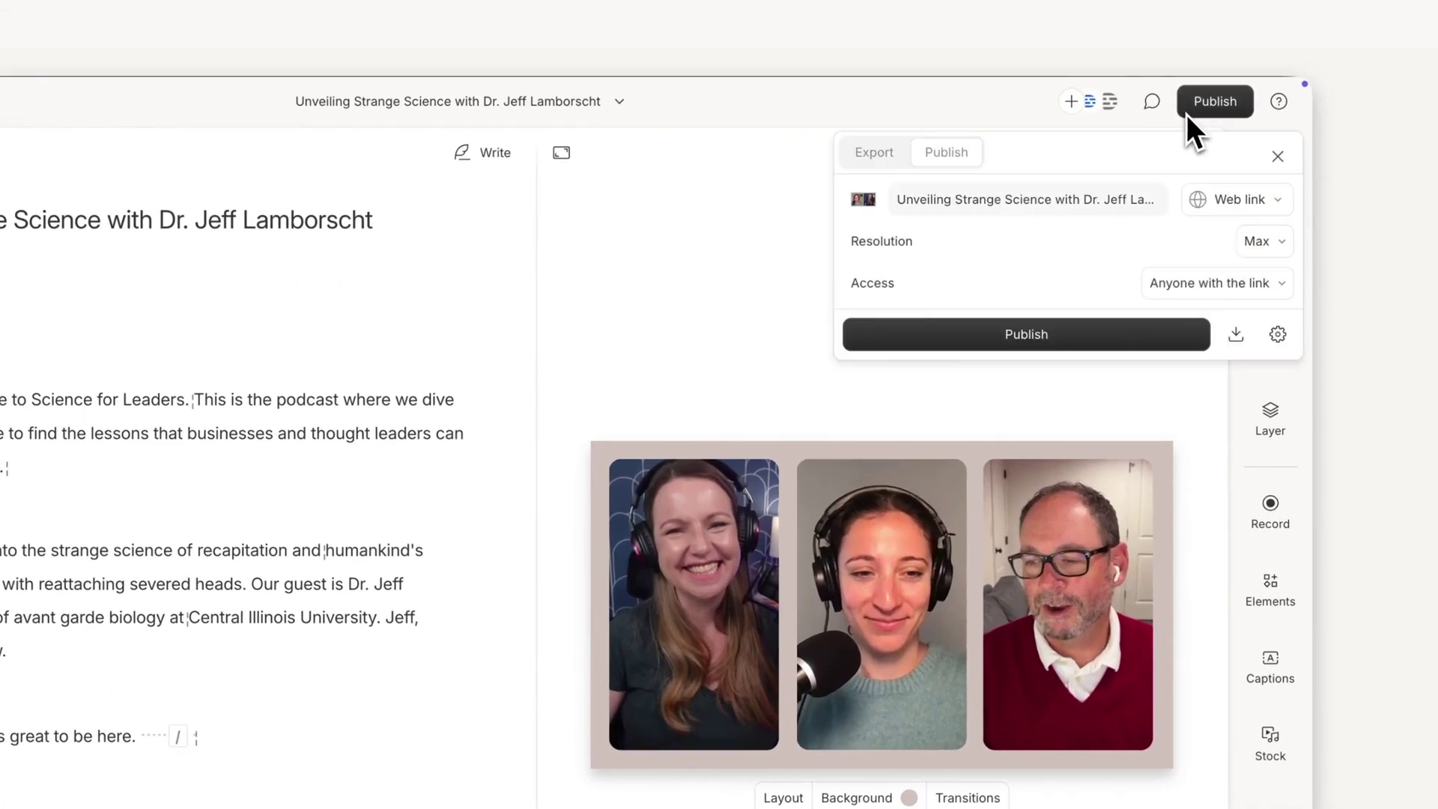
pyautogui.click(1212, 208)
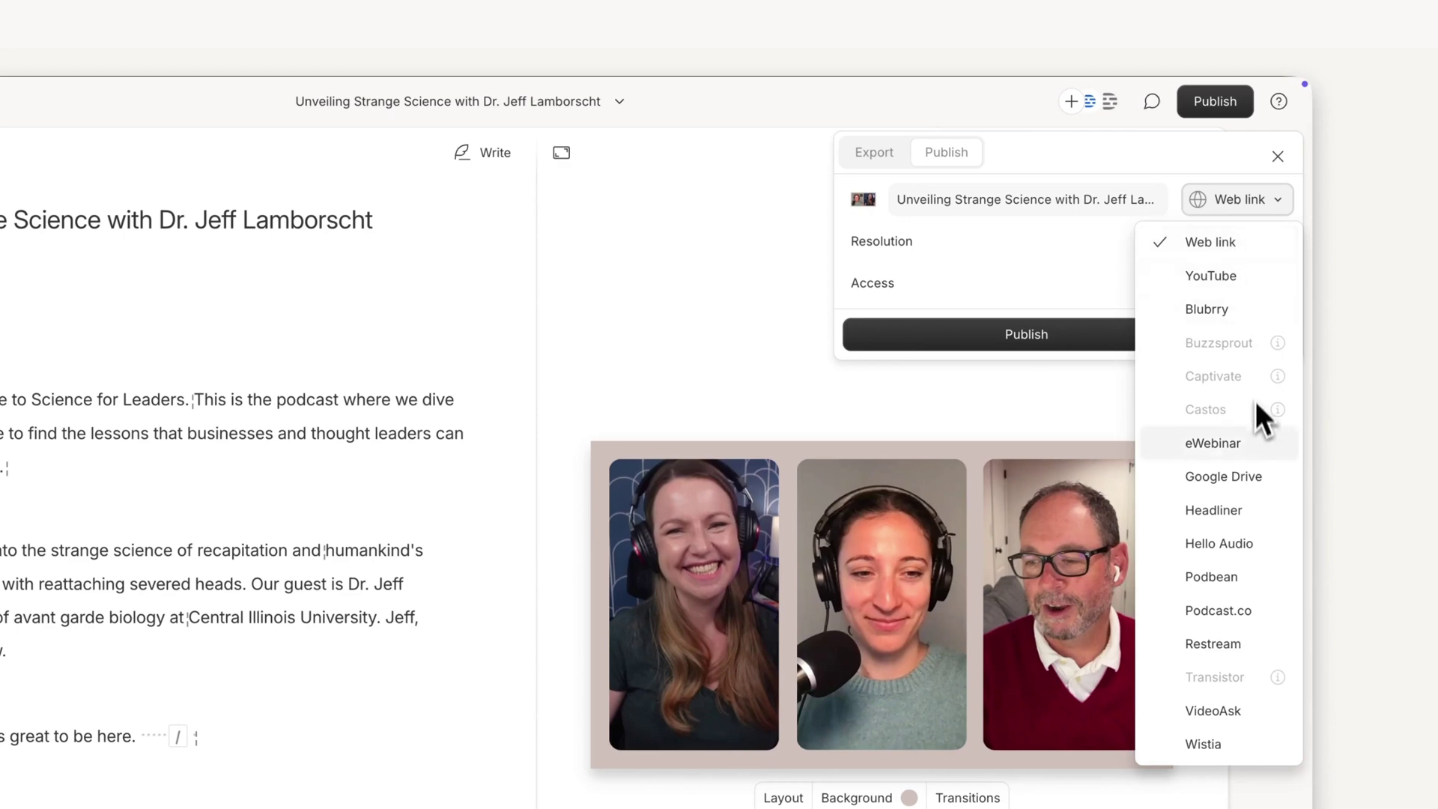
# Step: Keep the Web link destination and download the episode, naming the file 'Episode 14'
pyautogui.click(1104, 269)
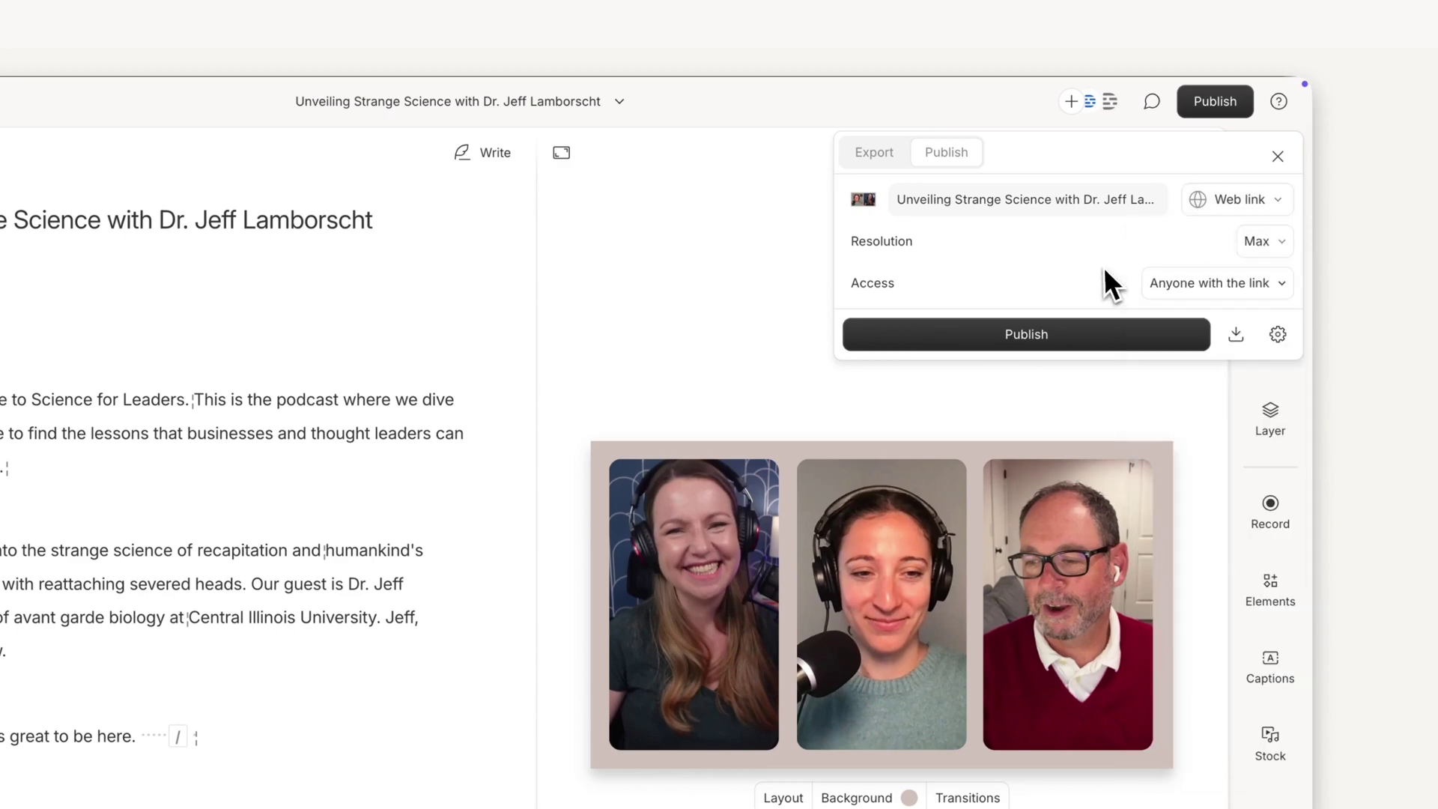
pyautogui.click(1233, 345)
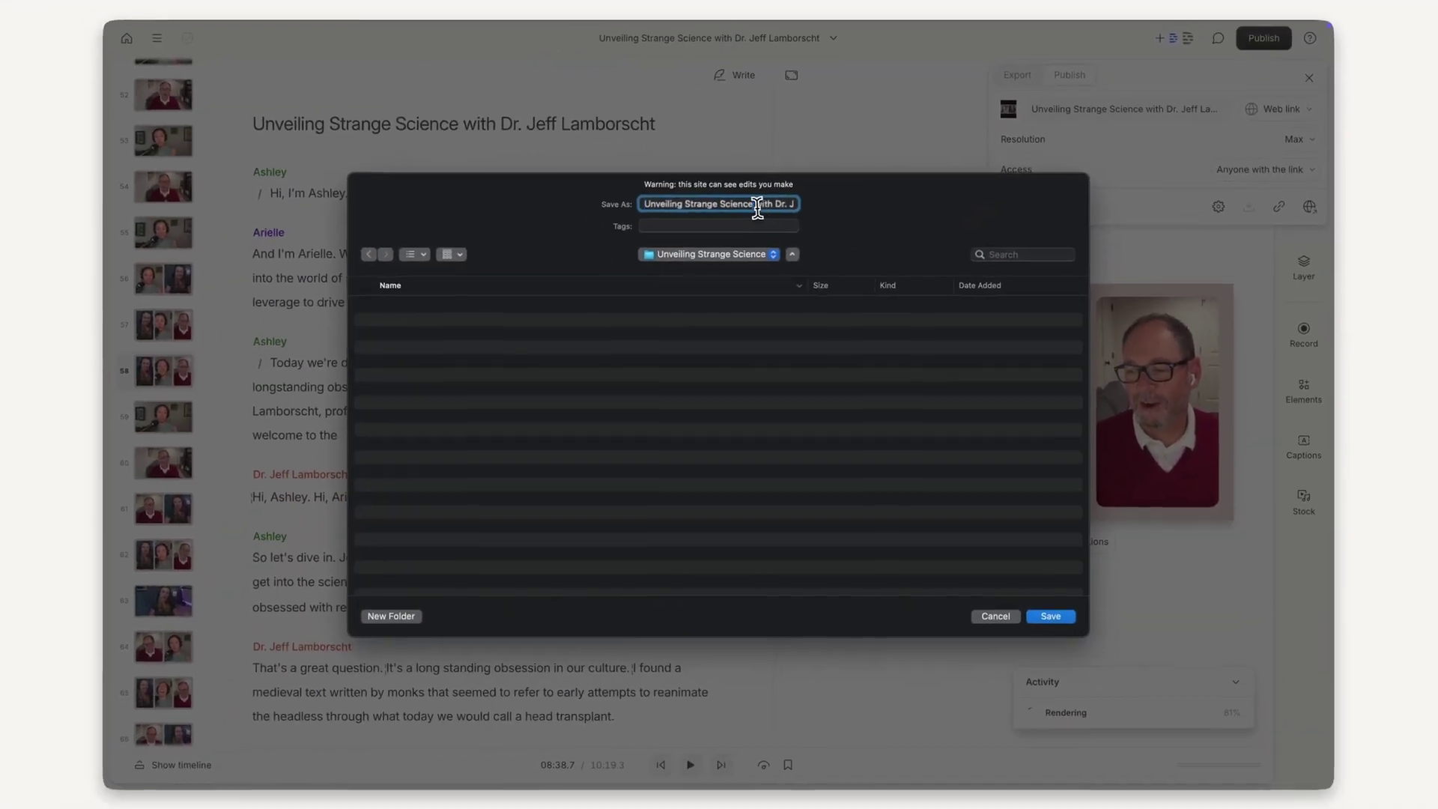
pyautogui.write('Episode 14 — Dr. Jeff Lamborscht')
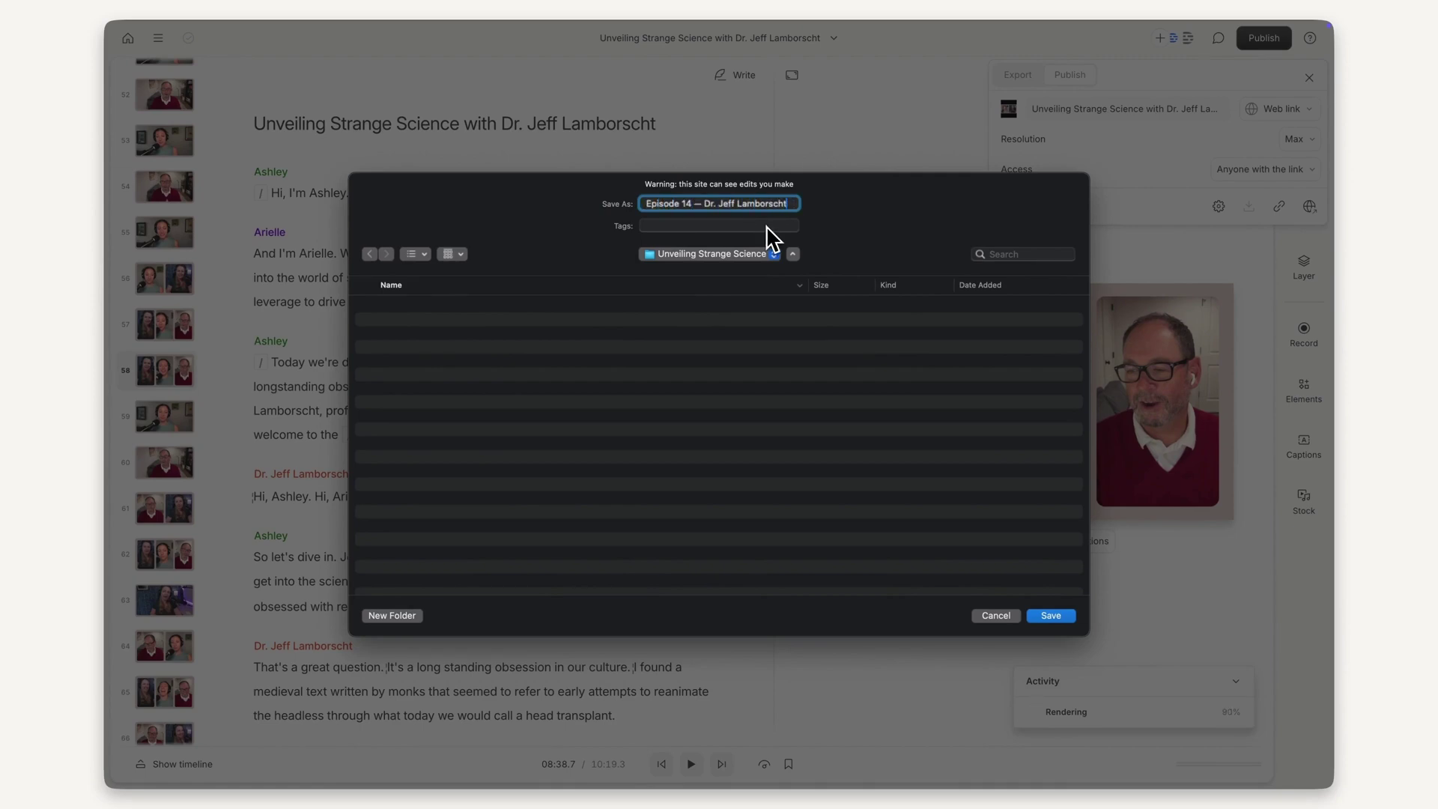
pyautogui.click(1041, 616)
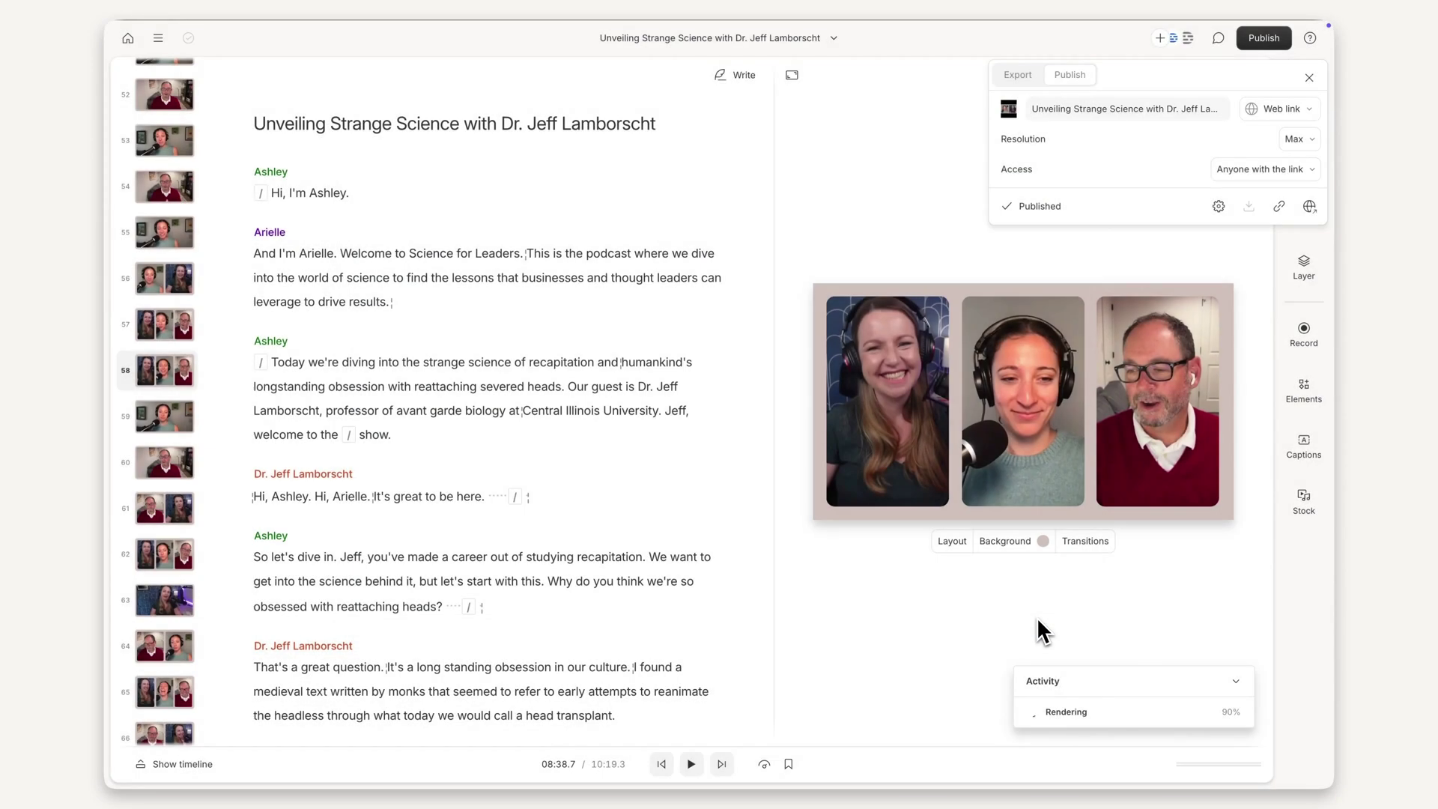